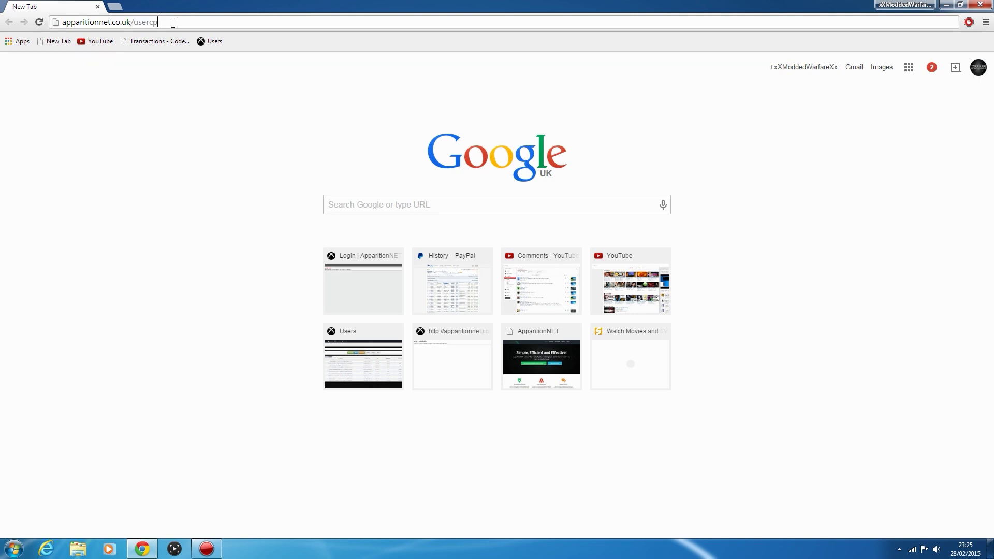
- Load the Customer Panel login page and log in with the autofilled username and password
mouse_move(186, 18)
mouse_down()
mouse_move(59, 22)
mouse_move(177, 17)
mouse_up()
key(Return)
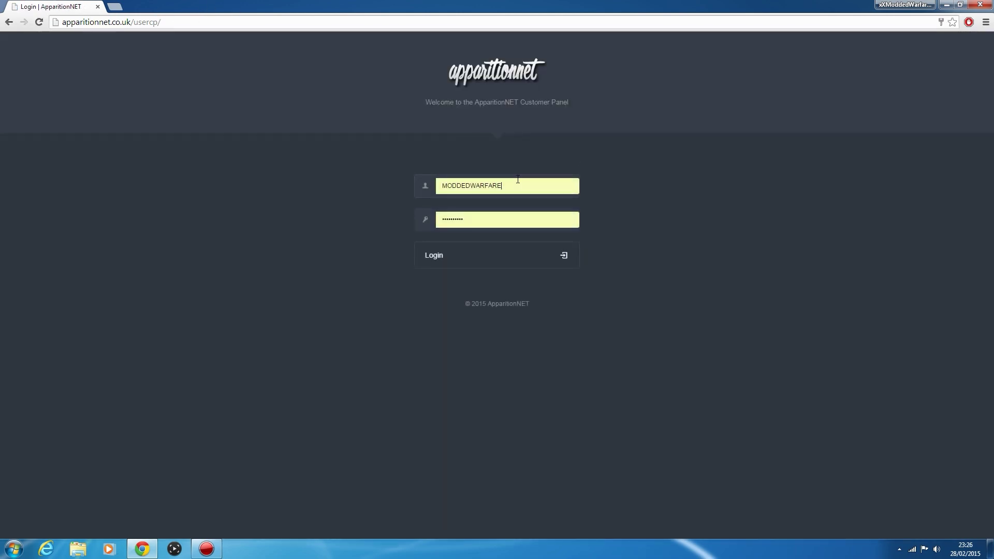
double_click(527, 182)
click(513, 182)
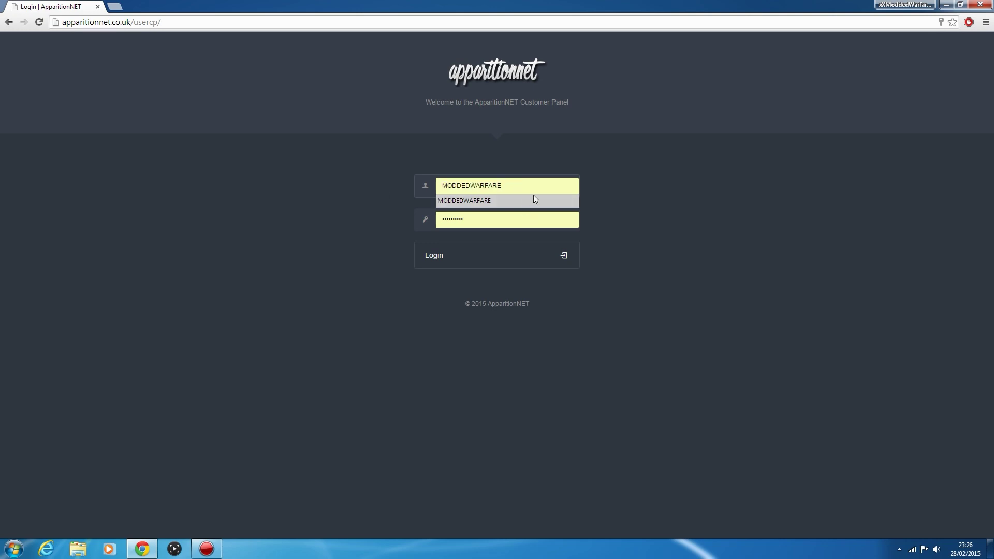
click(561, 199)
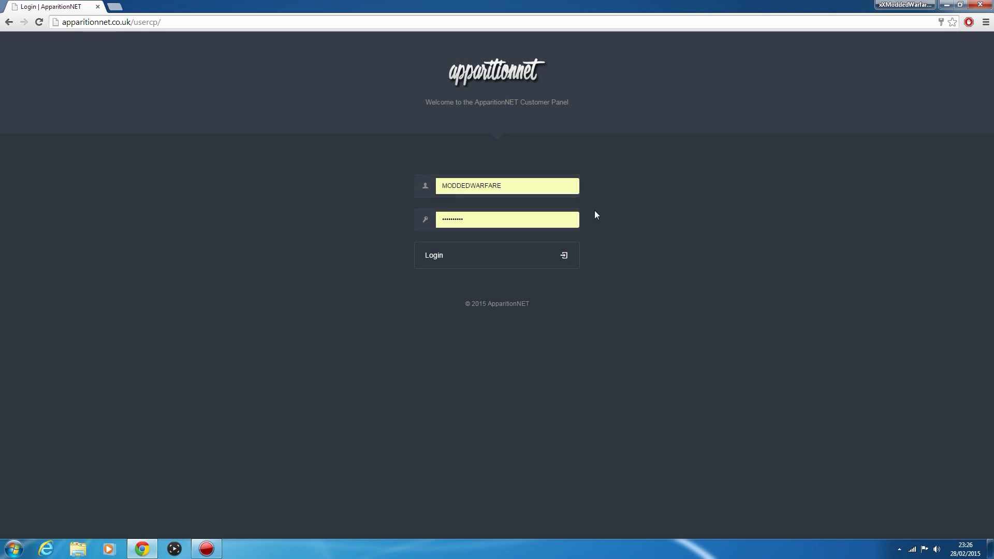
drag(523, 188, 373, 186)
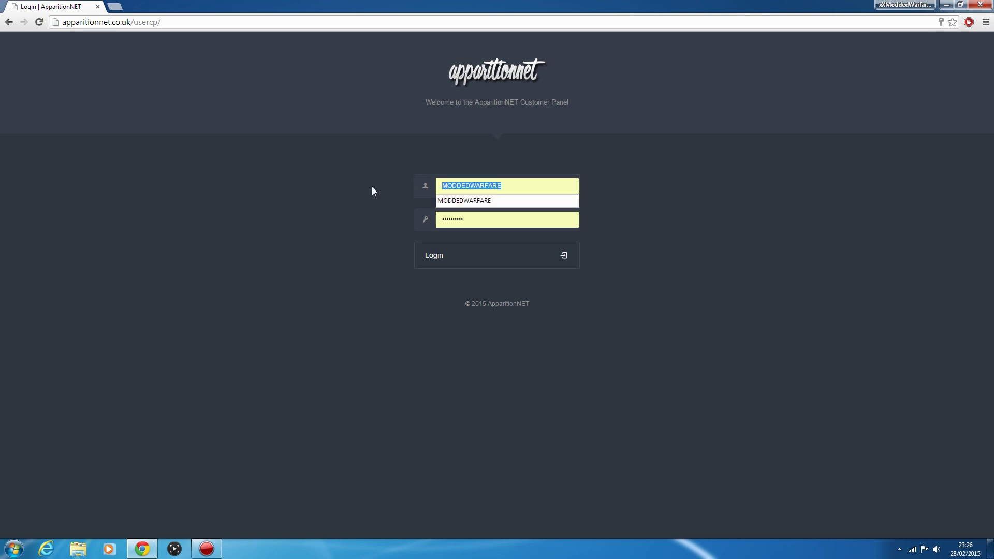
drag(509, 222, 284, 238)
click(460, 256)
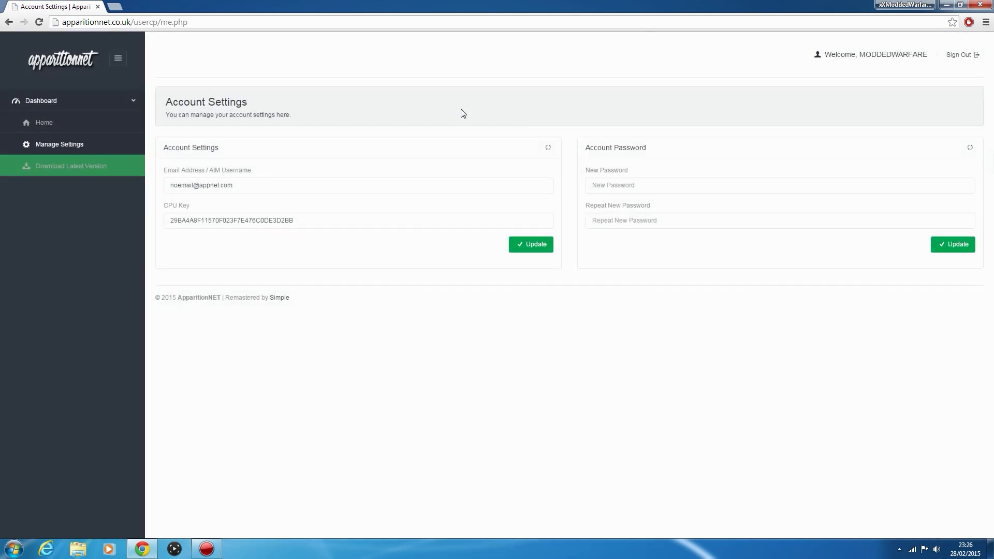
- Select and review the account's CPU Key value, then minimize Chrome to reveal the desktop
double_click(331, 215)
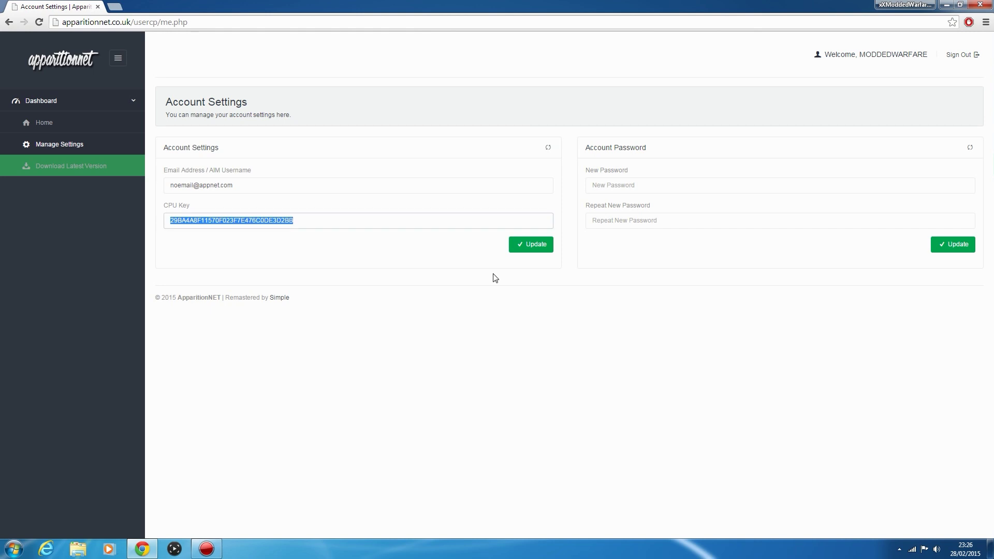
drag(264, 182, 98, 191)
drag(366, 217, 298, 229)
double_click(297, 224)
click(381, 224)
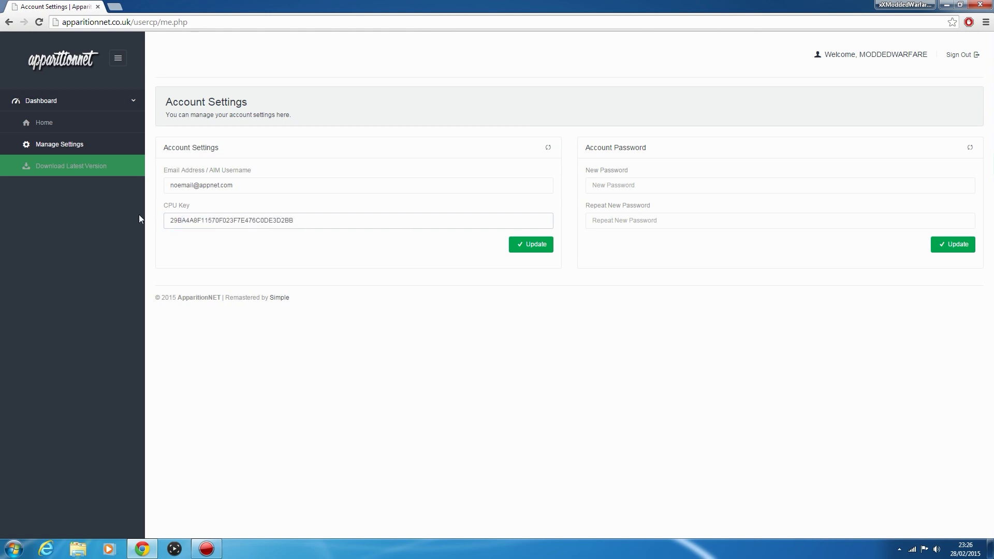
mouse_move(340, 220)
mouse_down()
mouse_move(150, 222)
mouse_move(331, 221)
mouse_up()
click(372, 284)
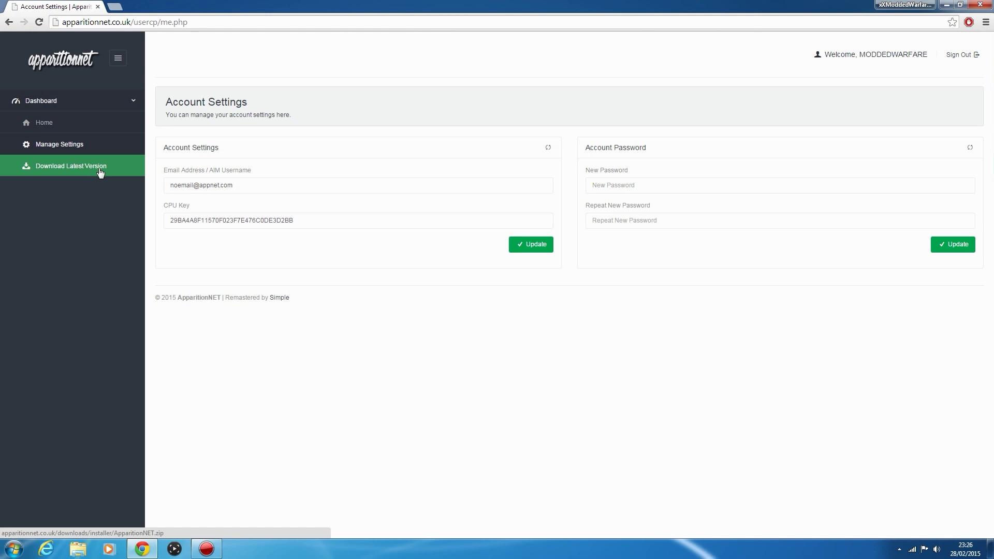
click(945, 5)
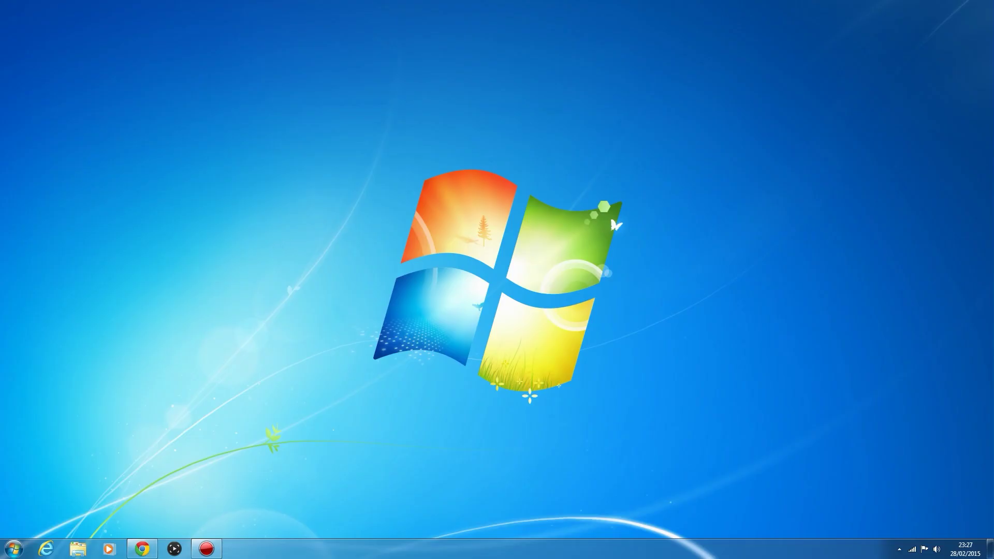
- Open the ApparitionNET R65 Installer archive and browse the AppNet Plugins folder (RPC.xex, JRPC.xex)
drag(291, 147, 479, 137)
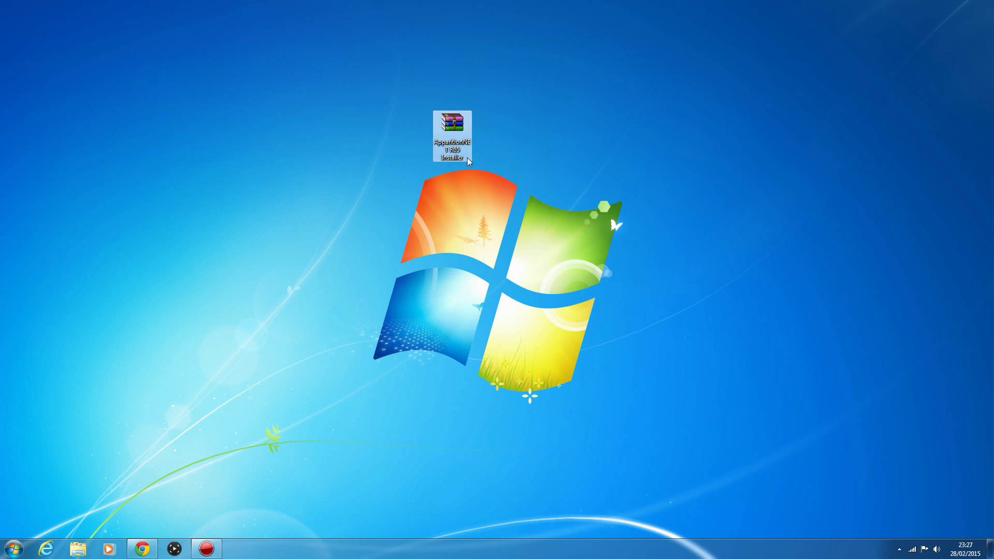
double_click(451, 136)
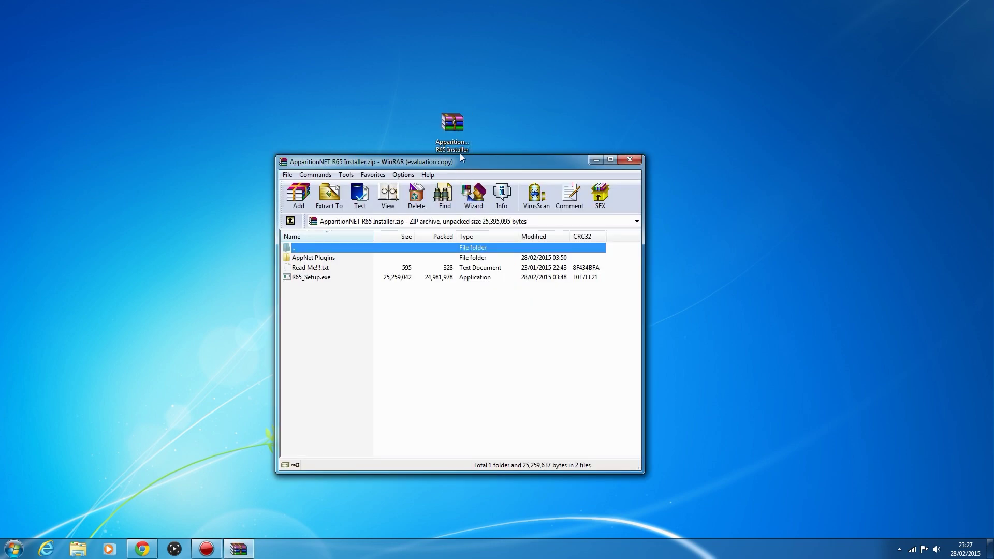
drag(512, 164, 573, 145)
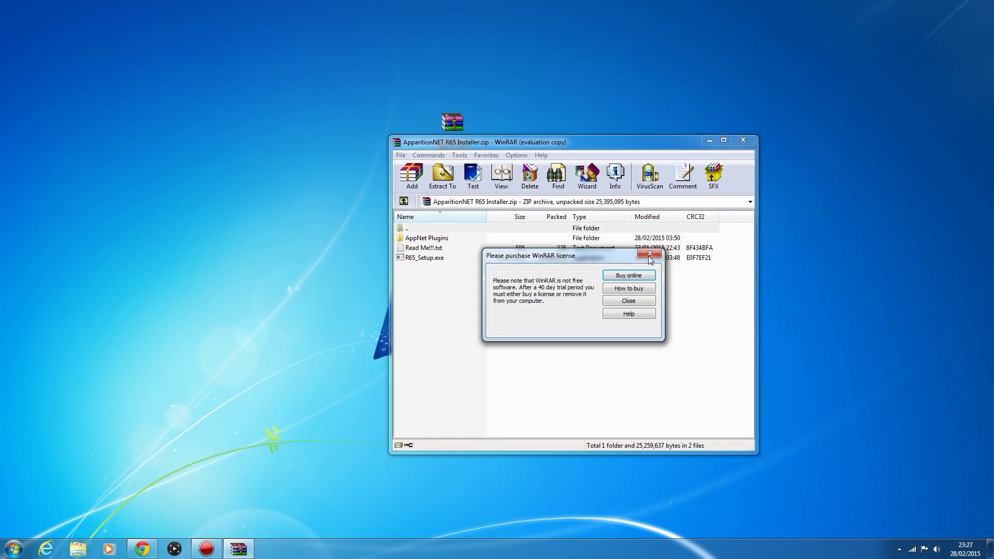
click(659, 252)
double_click(442, 238)
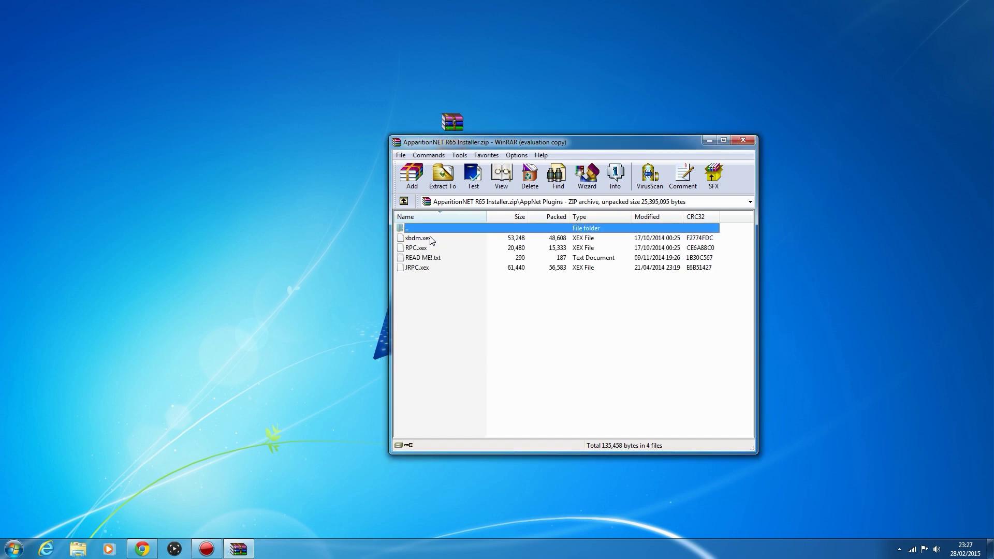
click(425, 251)
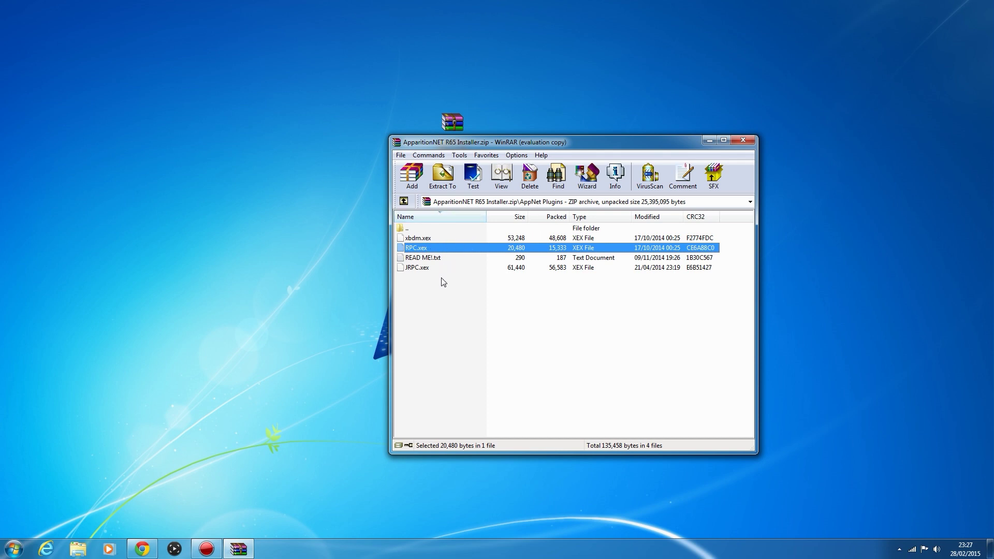
click(435, 270)
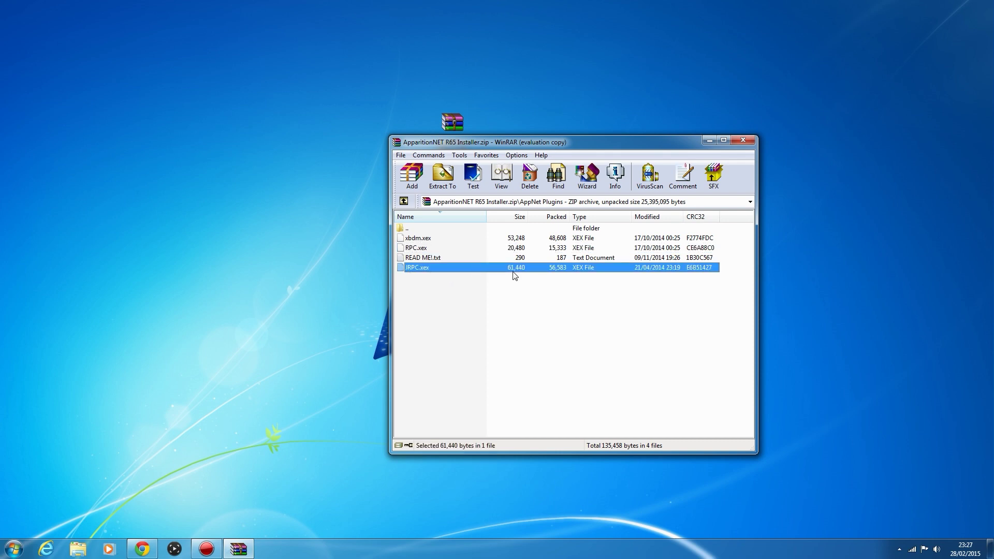
- Extract R65_Setup.exe to the desktop, close WinRAR, and run the installer
drag(499, 141, 531, 144)
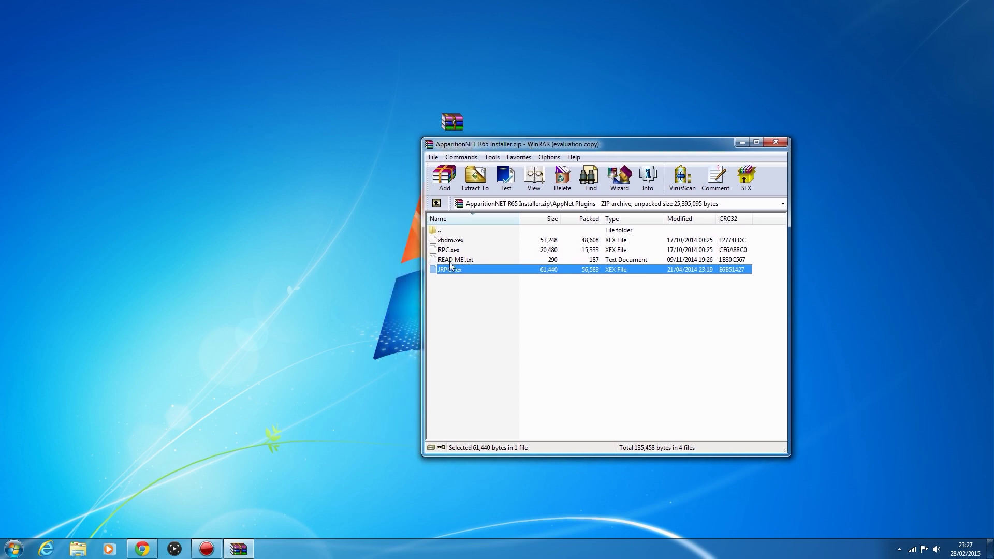
double_click(463, 230)
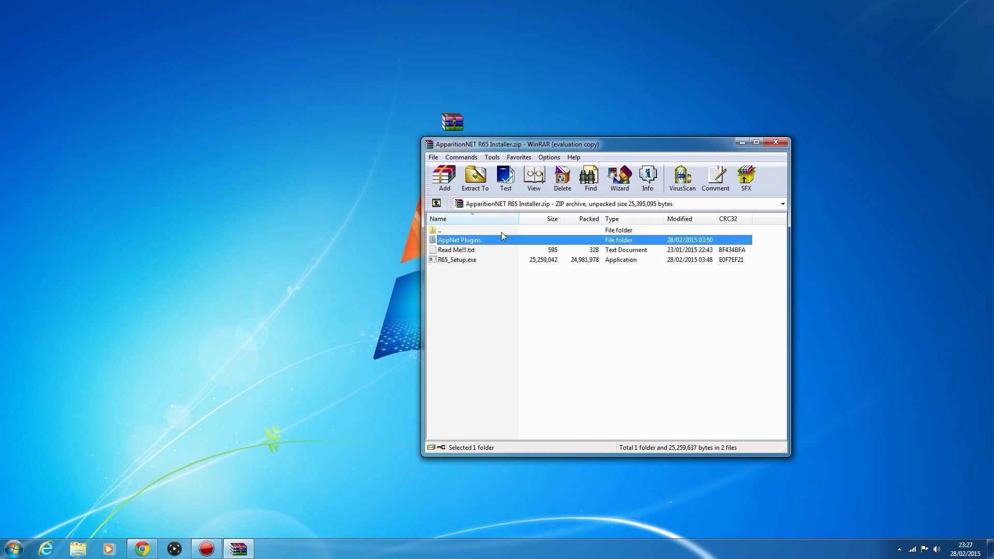
click(494, 259)
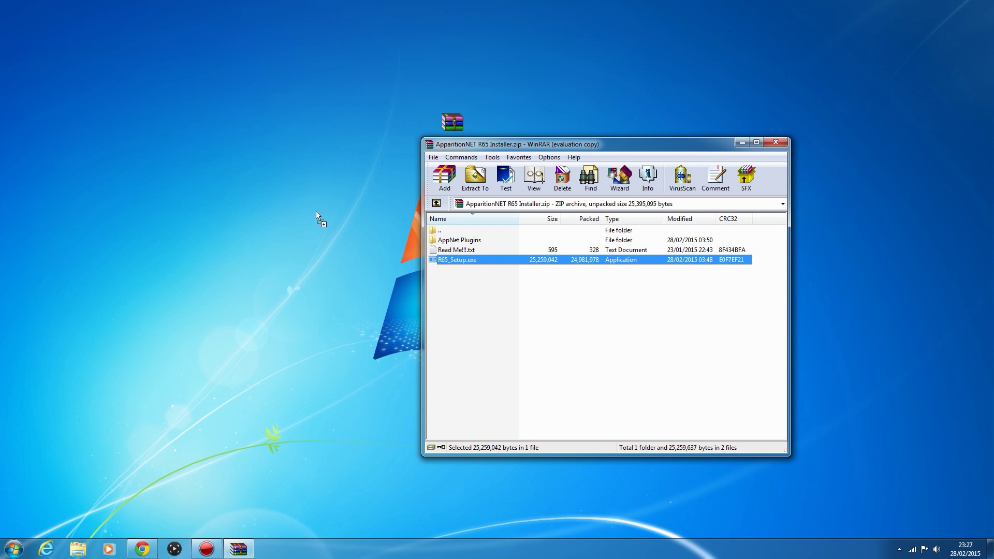
drag(307, 139, 309, 140)
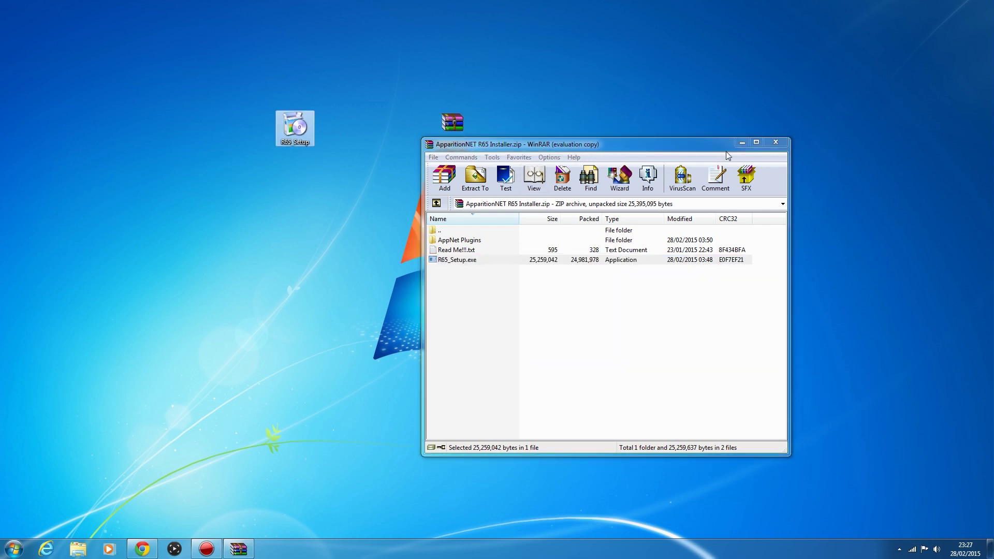
click(776, 143)
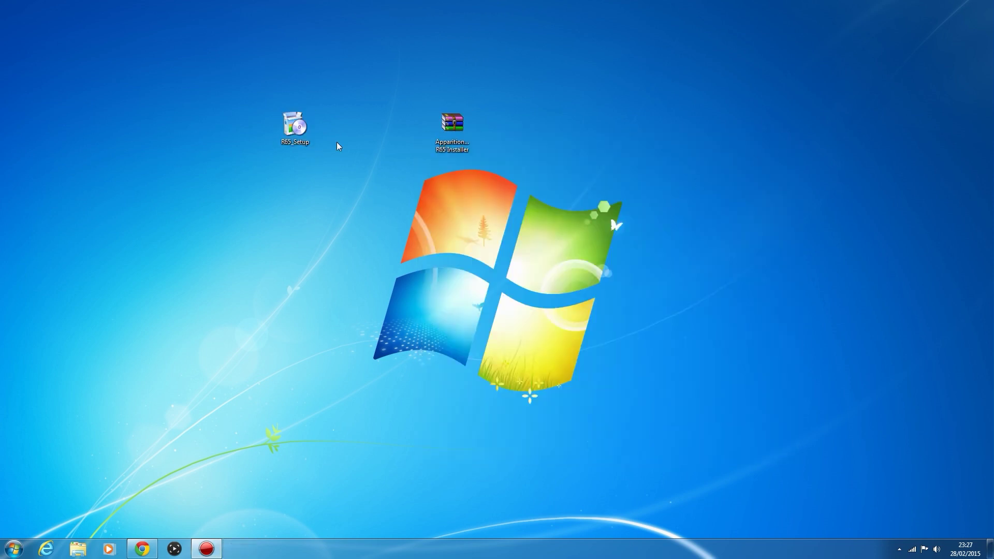
drag(292, 127, 525, 144)
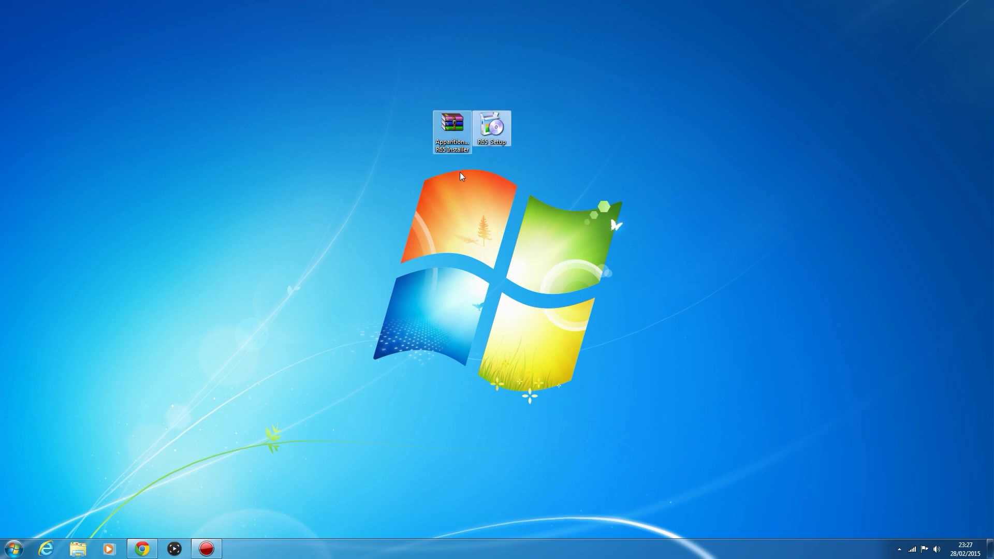
drag(449, 131, 1, 145)
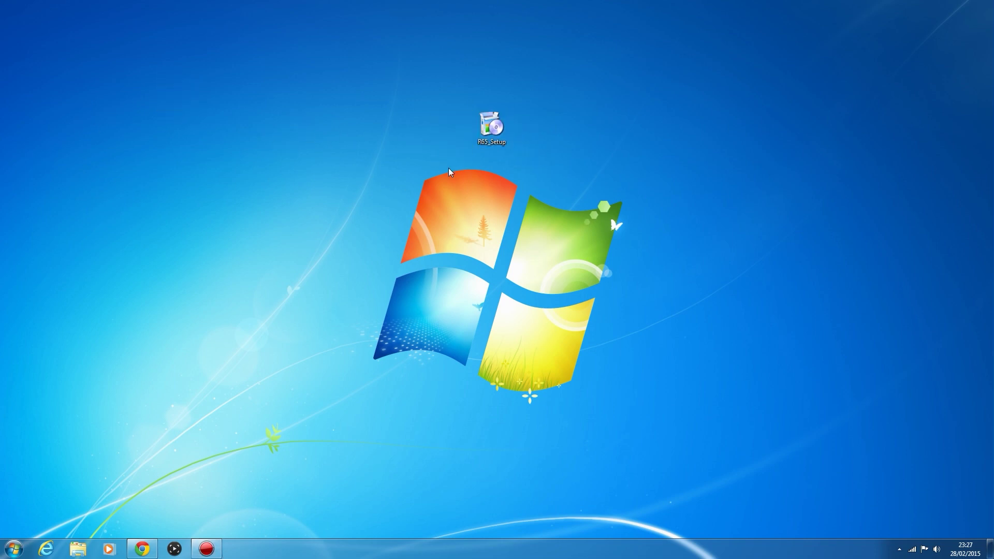
double_click(491, 126)
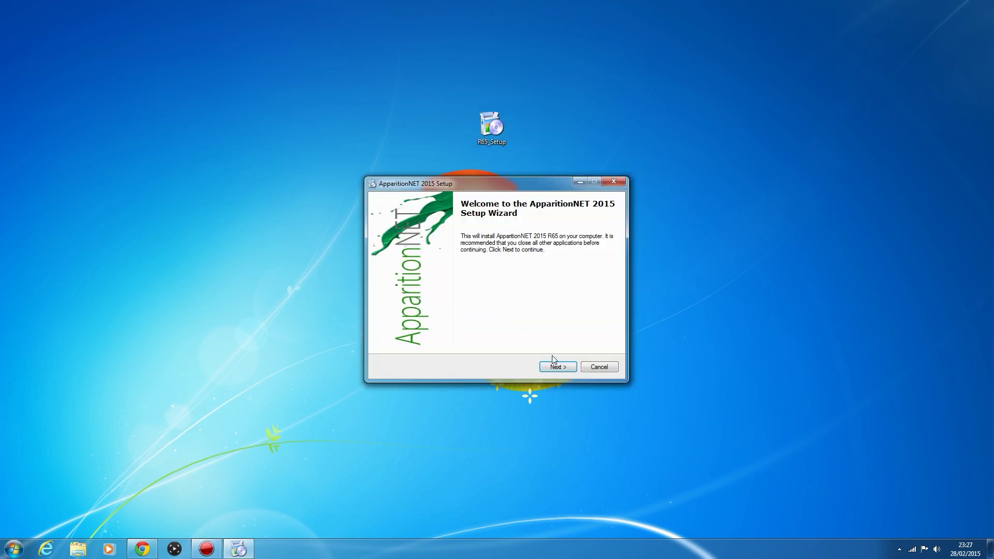
- Install ApparitionNET 2015 to the default folder with both shortcuts, finishing with Launch ticked
click(555, 367)
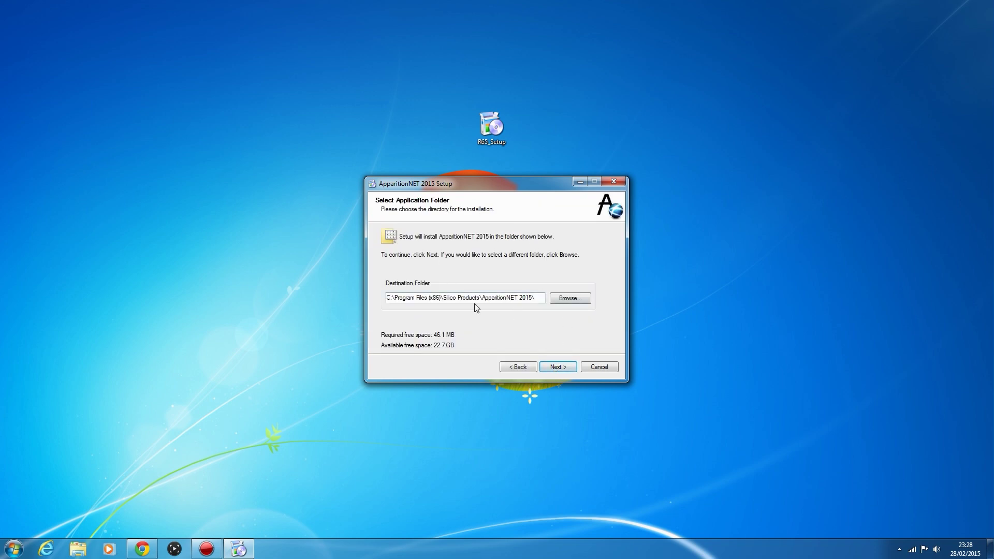
click(565, 371)
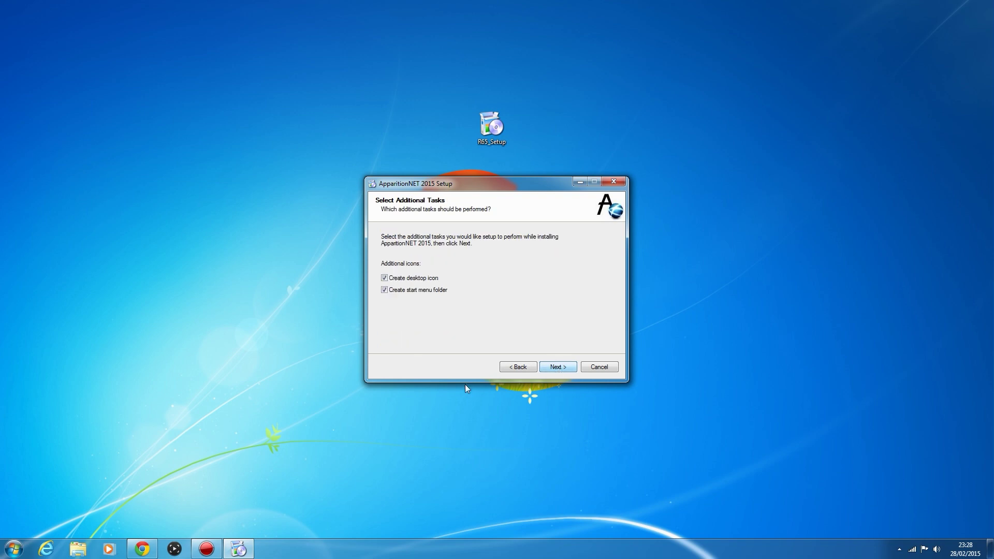
click(559, 368)
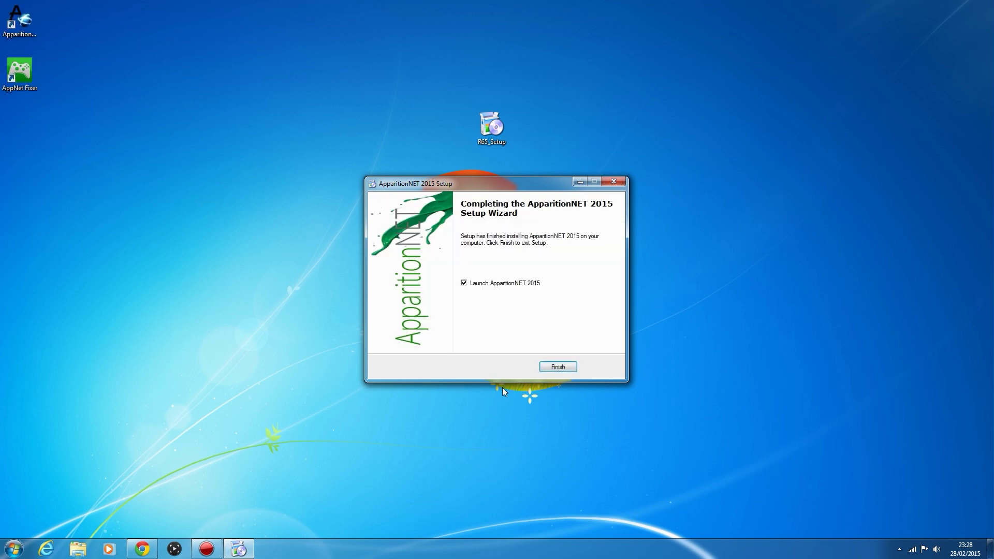
click(558, 367)
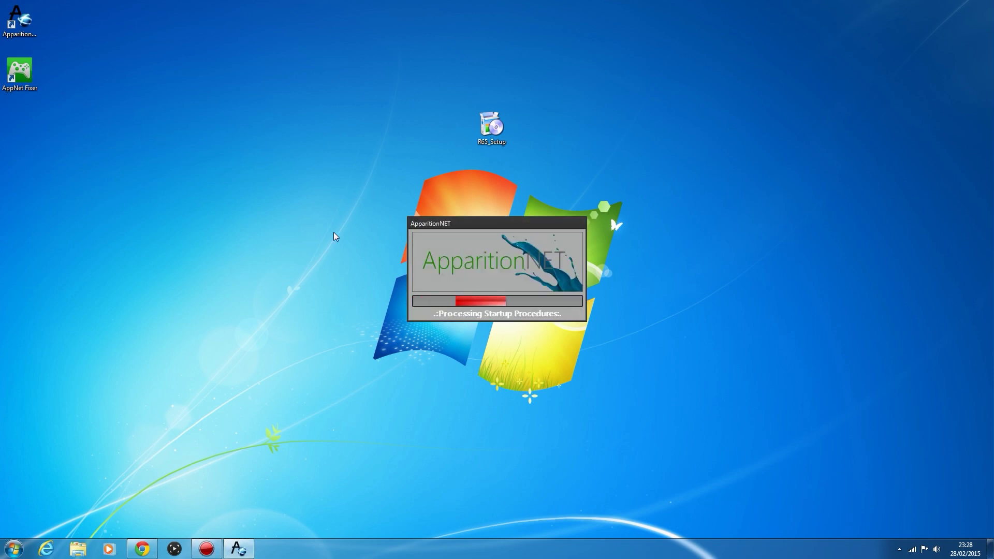
- Move the splash and main windows aside and dismiss the Activation Needed! notice
drag(491, 232, 347, 190)
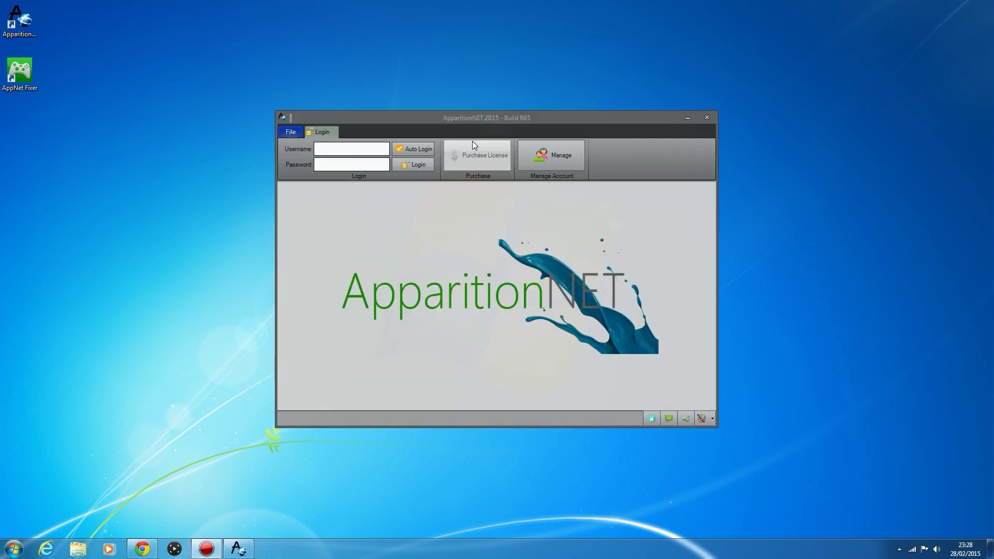
drag(474, 120, 437, 187)
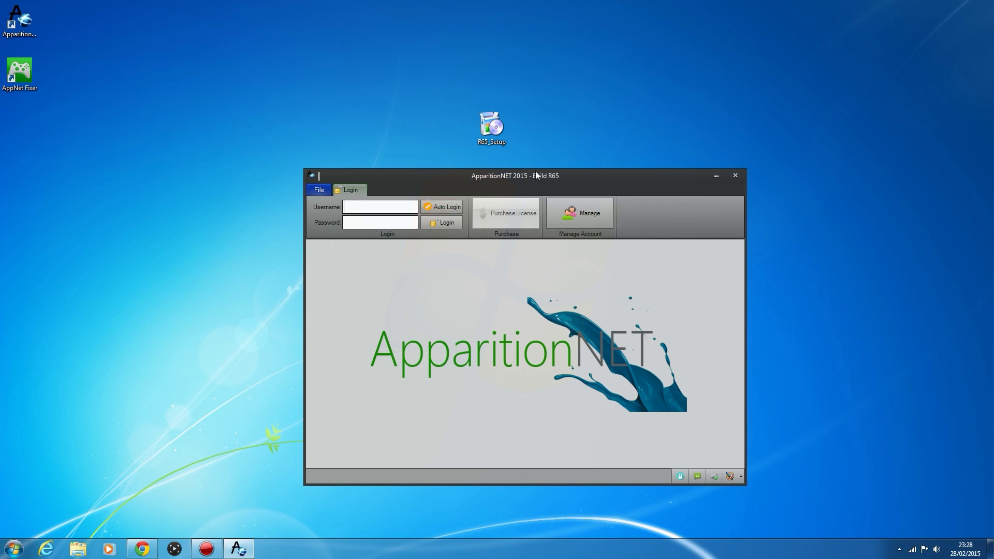
mouse_move(558, 177)
mouse_down()
mouse_move(563, 119)
mouse_move(561, 183)
mouse_up()
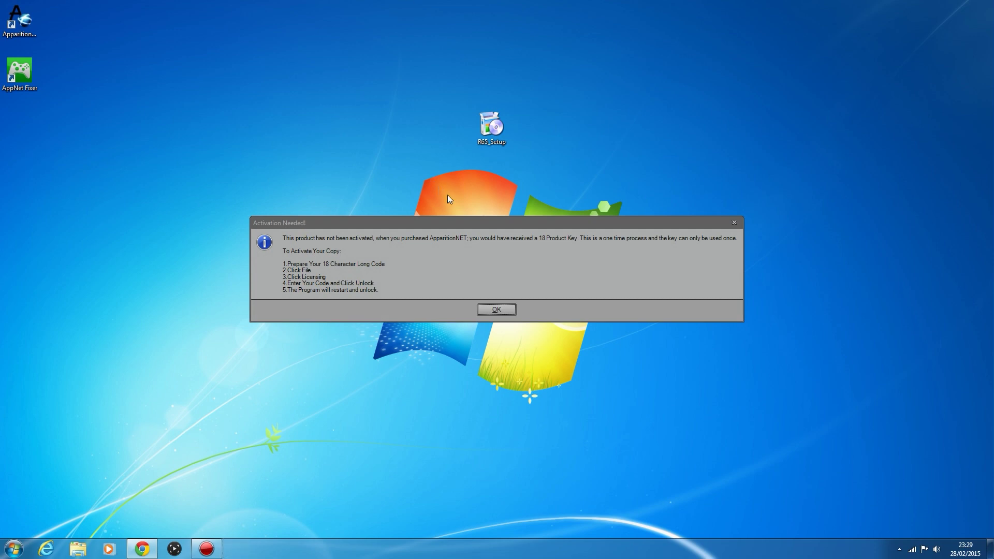
drag(455, 224, 386, 217)
drag(437, 208, 394, 218)
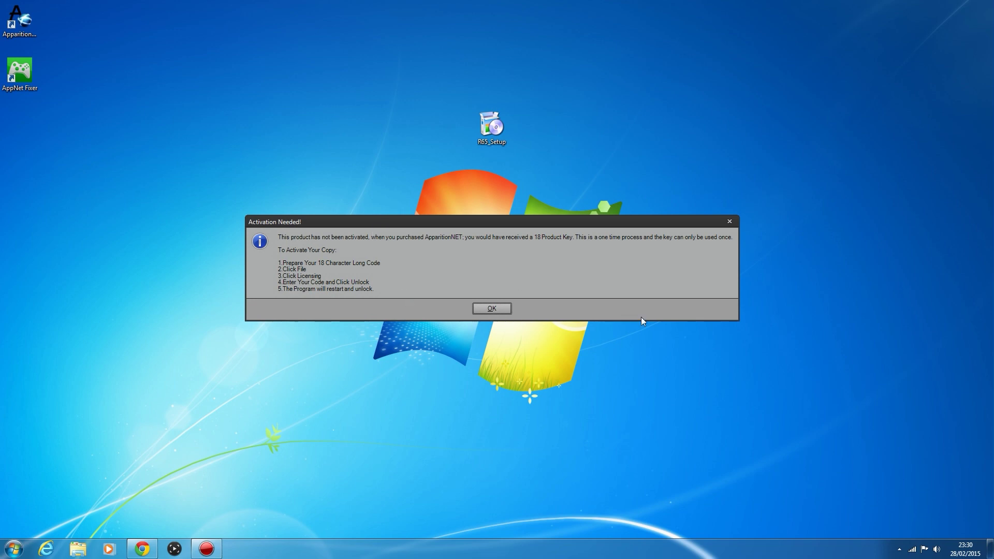
click(482, 300)
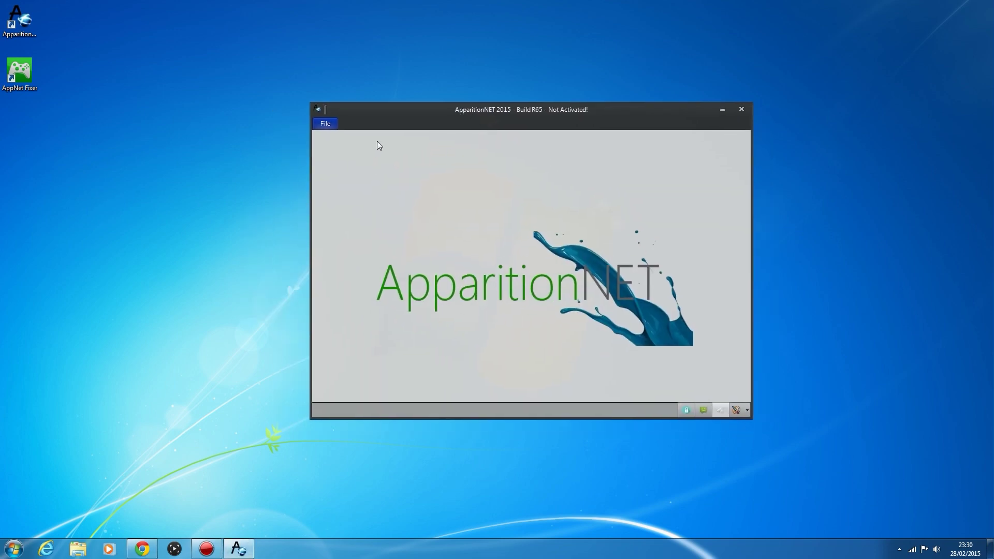
click(326, 125)
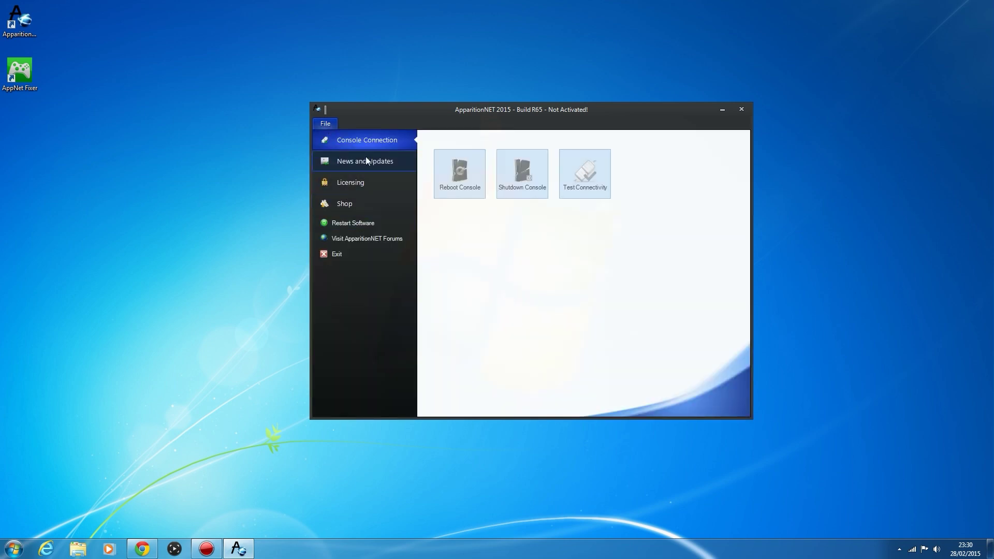
- Open the Licensing page and place the caret in the first product-key box
click(352, 183)
mouse_move(560, 115)
mouse_down()
mouse_move(509, 116)
mouse_move(544, 116)
mouse_up()
click(462, 218)
key(Tab)
key(Tab)
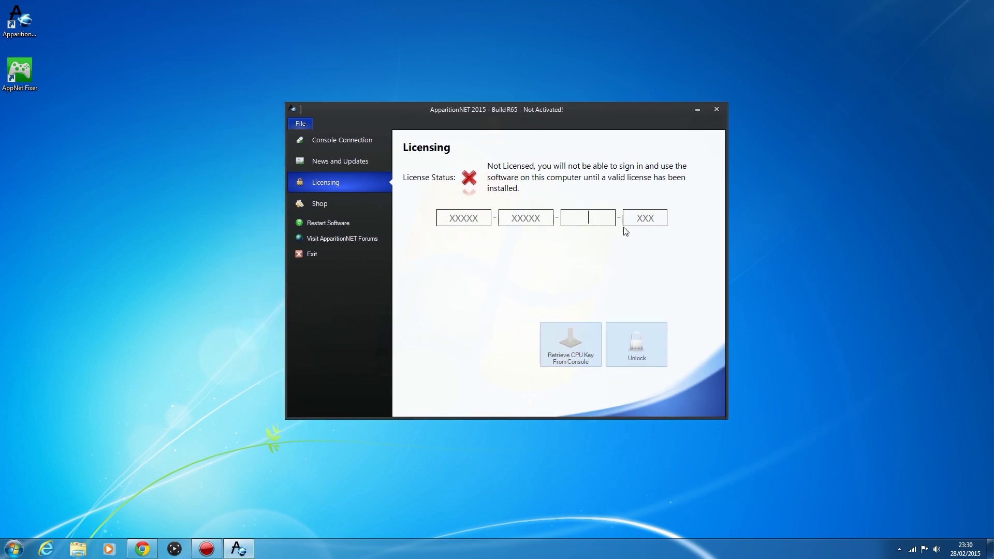
click(646, 217)
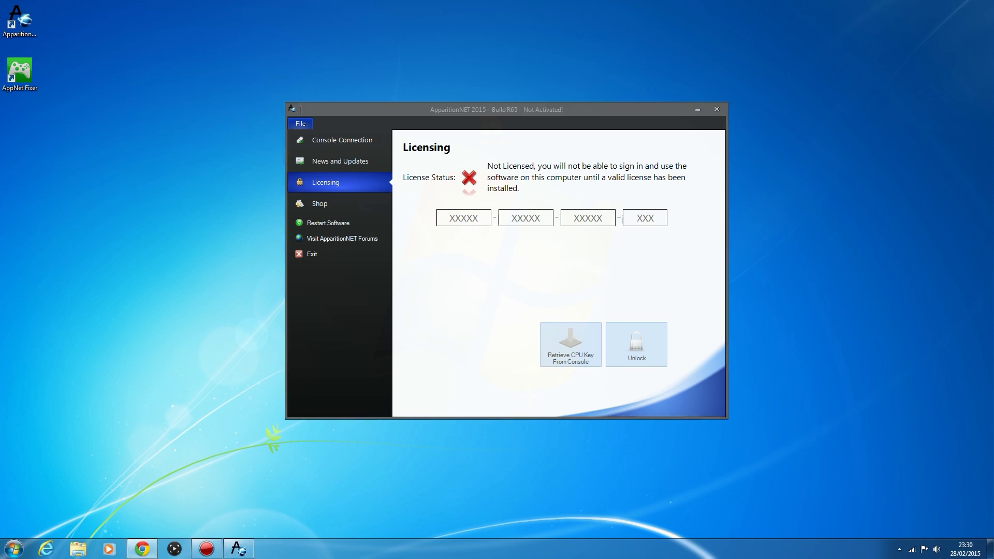
click(441, 225)
- Enter the product key across the four licence-key boxes
key(Tab)
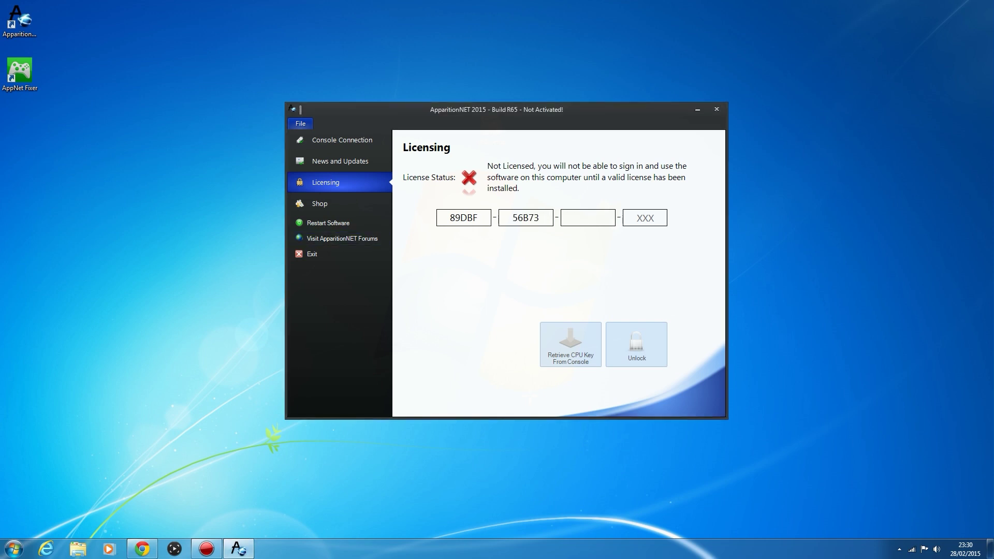
key(alt+Tab)
key(Tab)
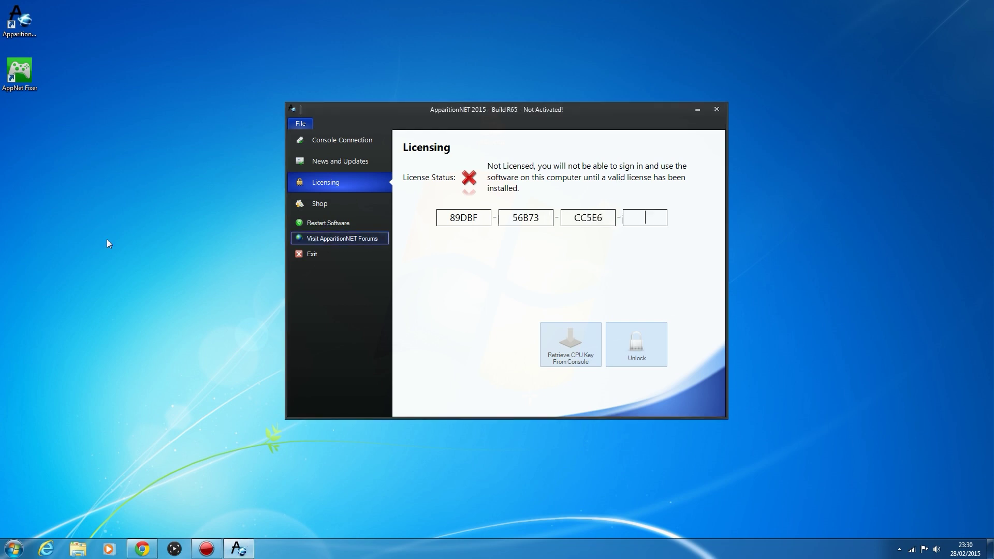
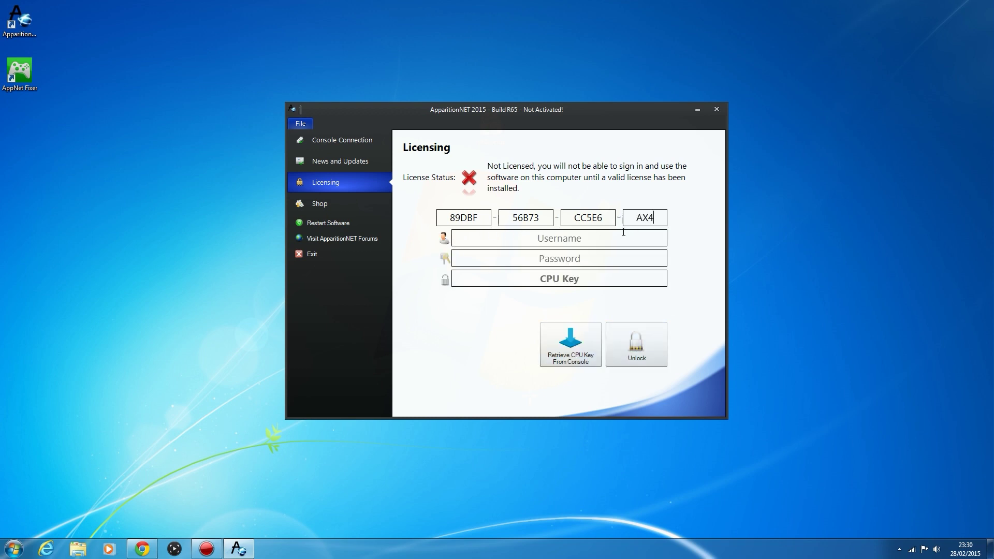
- Fill in the account username and password fields
click(598, 237)
click(583, 258)
click(583, 278)
click(589, 239)
text(MODDEDWARFARE)
click(559, 258)
text(******)
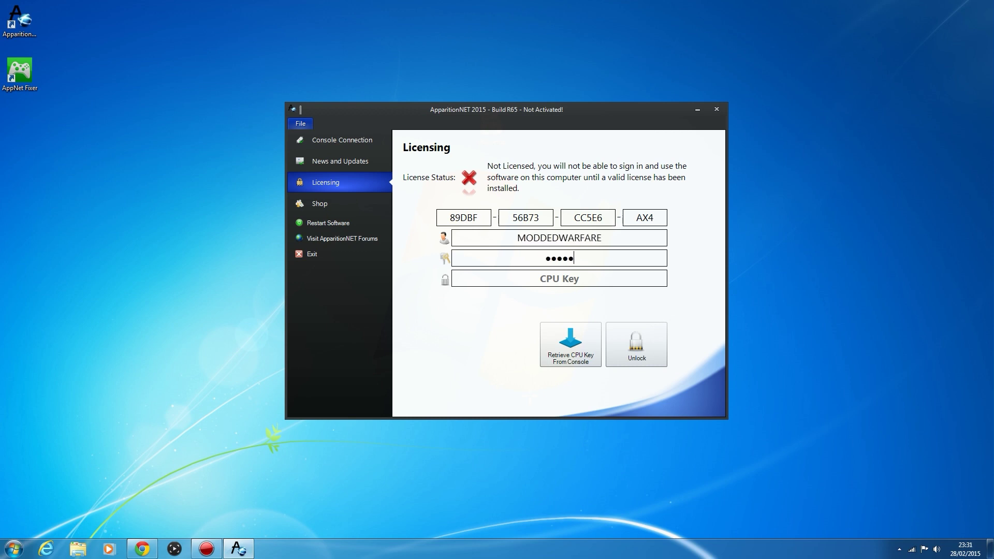
text(****)
key(Tab)
- Try Unlock without a CPU key, dismiss the error, then type a placeholder test CPU key
click(659, 352)
click(496, 288)
click(607, 282)
text(01234567890)
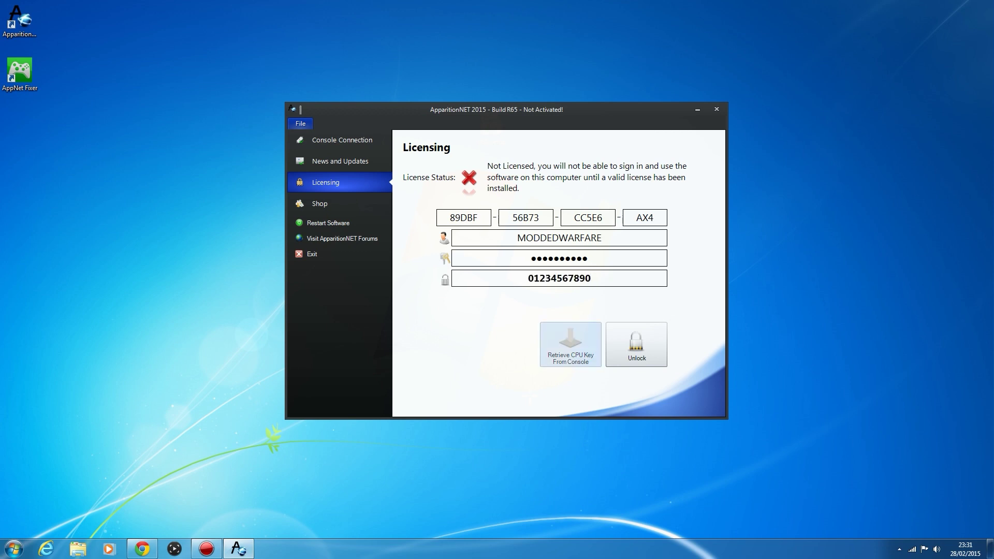
key(BackSpace)
text(ABCDEF)
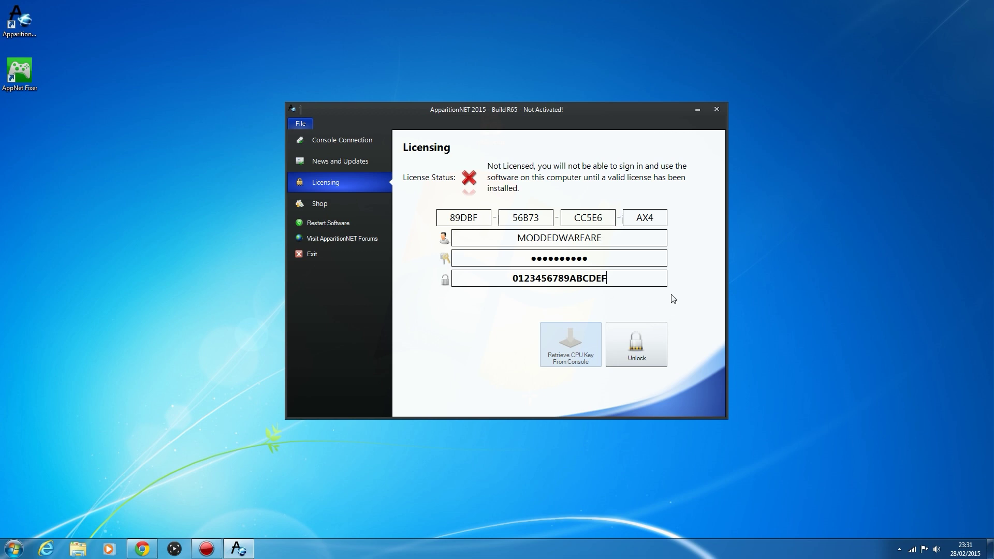
double_click(490, 280)
- Delete the test CPU key, dismiss the invalid character error, and erase the retyped test text
key(BackSpace)
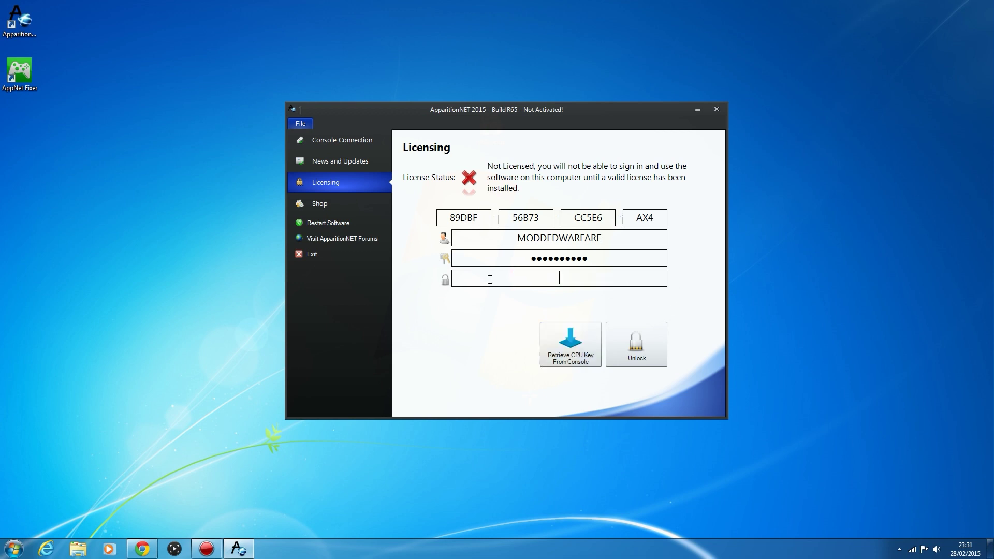
click(497, 287)
key(ctrl+v)
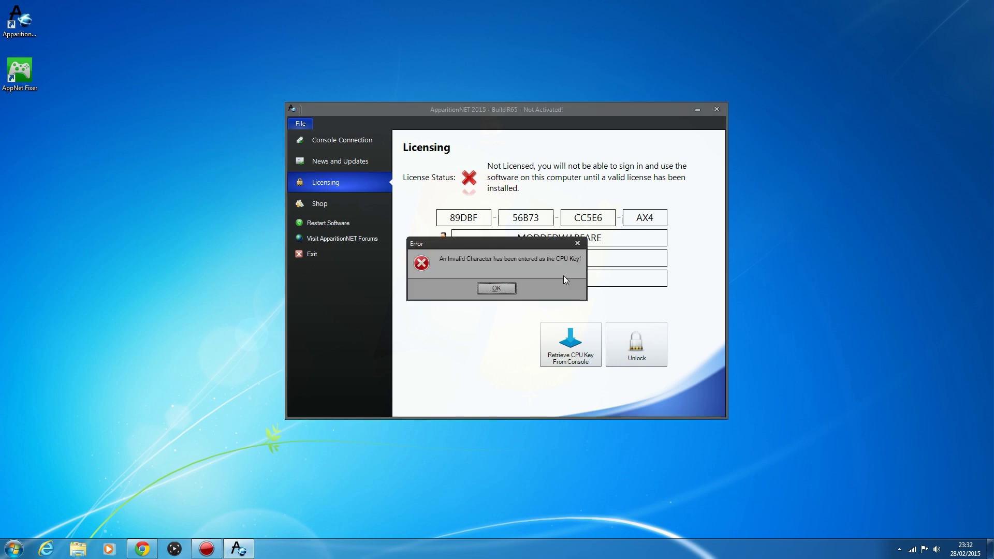
click(495, 288)
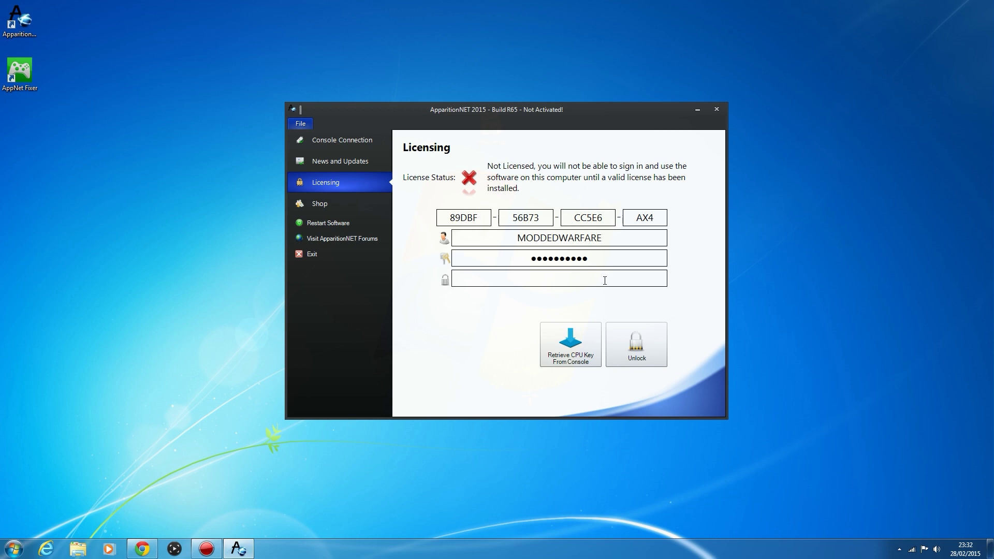
click(604, 280)
text(DFDF)
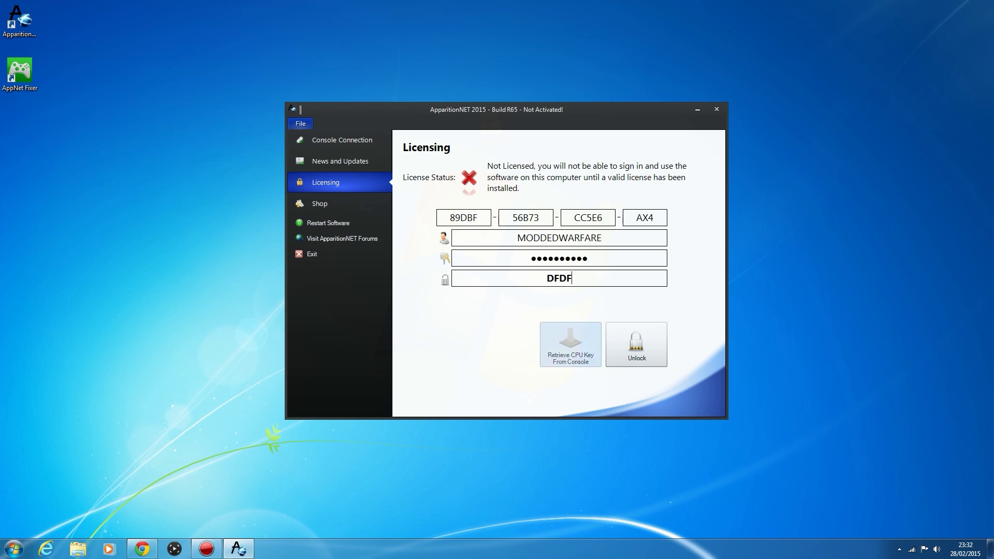
key(BackSpace)
key(BackSpace)
key(BackSpace)
key(BackSpace)
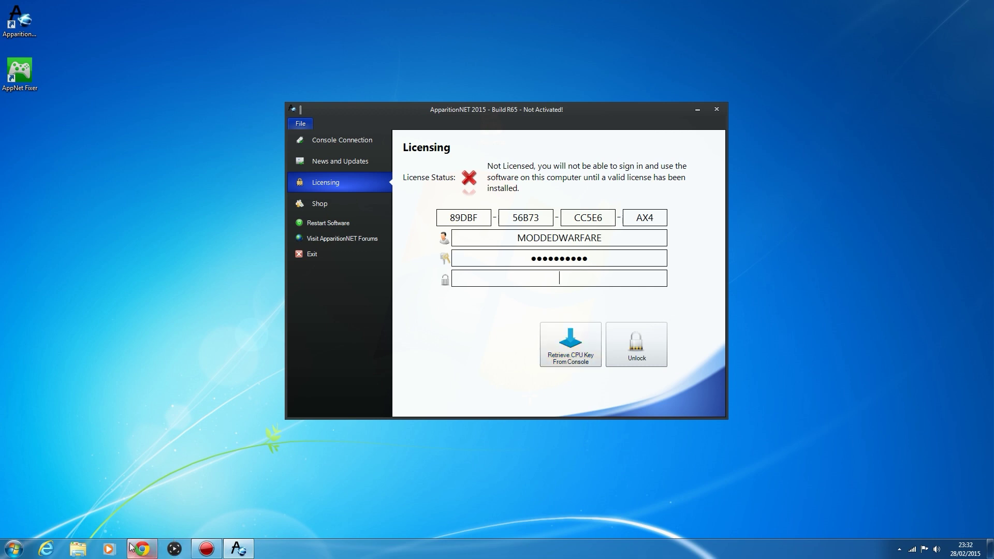
- Finish adding the Jtag console in Xbox 360 Neighborhood, select it, and minimize the window
click(97, 332)
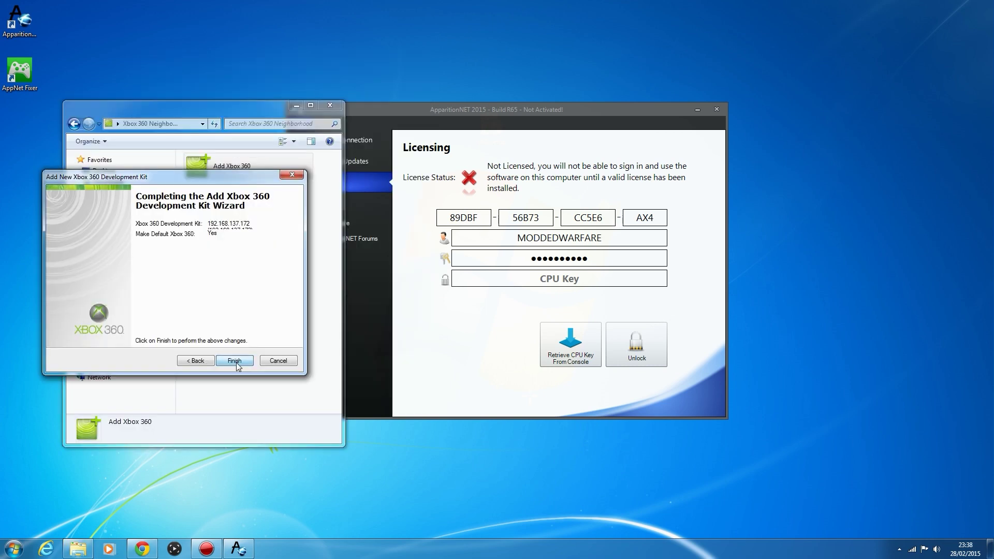
click(237, 362)
click(266, 194)
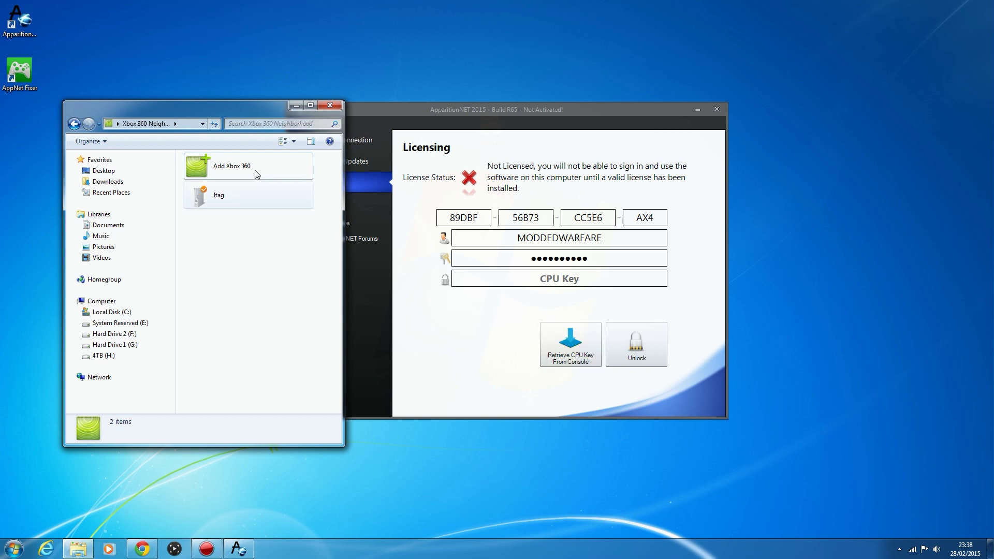
click(296, 105)
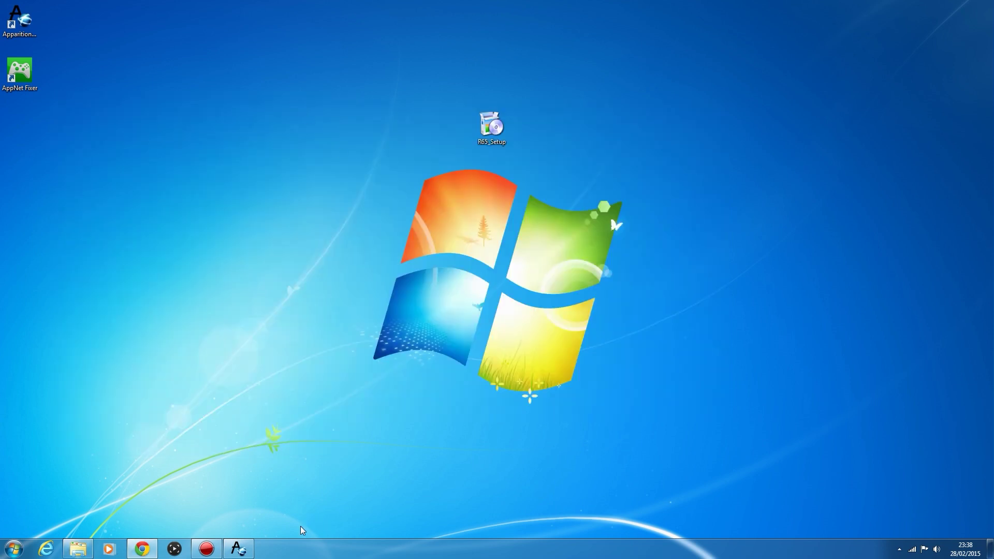
- Retrieve the CPU key from the connected console and unlock ApparitionNET 2015
click(238, 549)
click(571, 340)
key(ctrl+a)
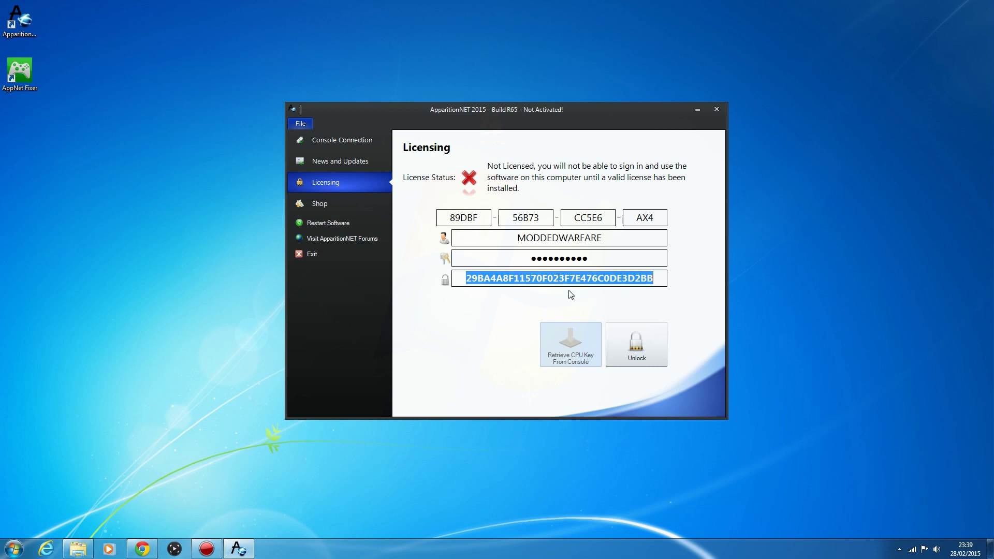
click(659, 275)
double_click(659, 275)
click(655, 279)
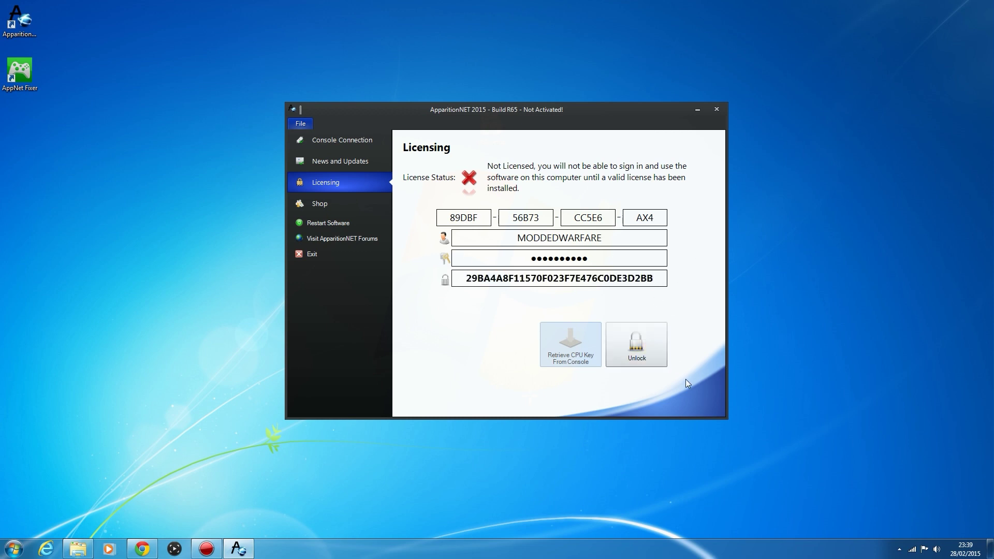
click(650, 350)
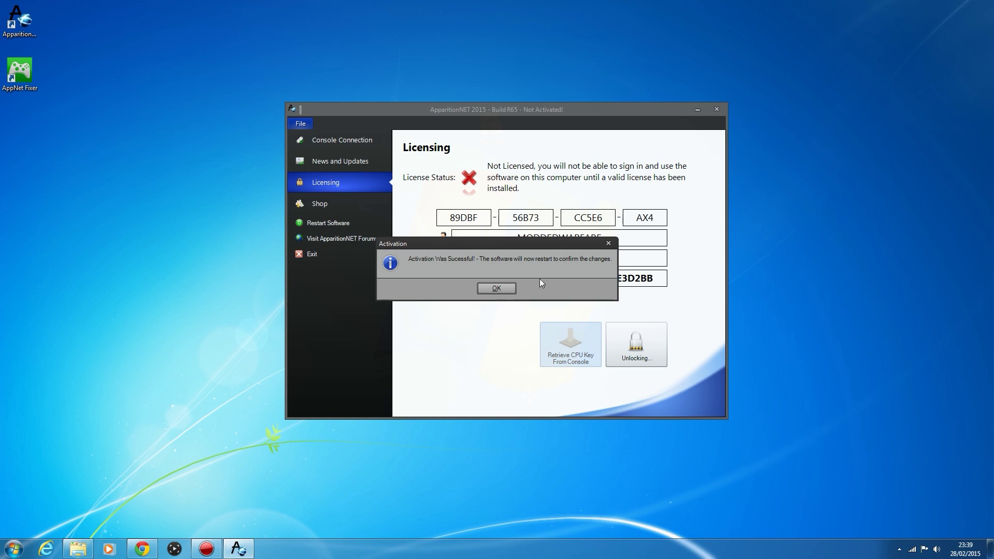
- Acknowledge the successful activation, relaunch ApparitionNET and reposition its window
click(496, 287)
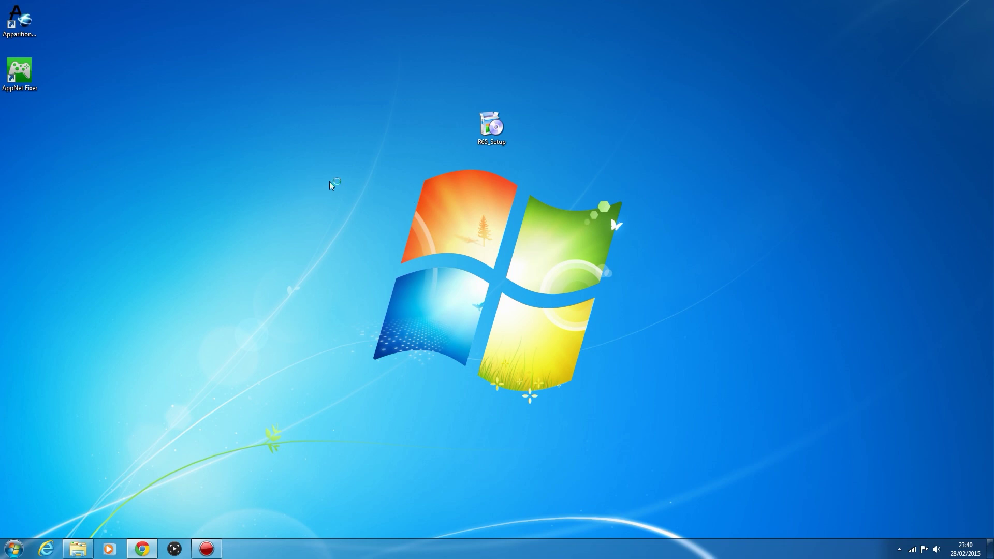
drag(355, 99, 621, 164)
click(690, 275)
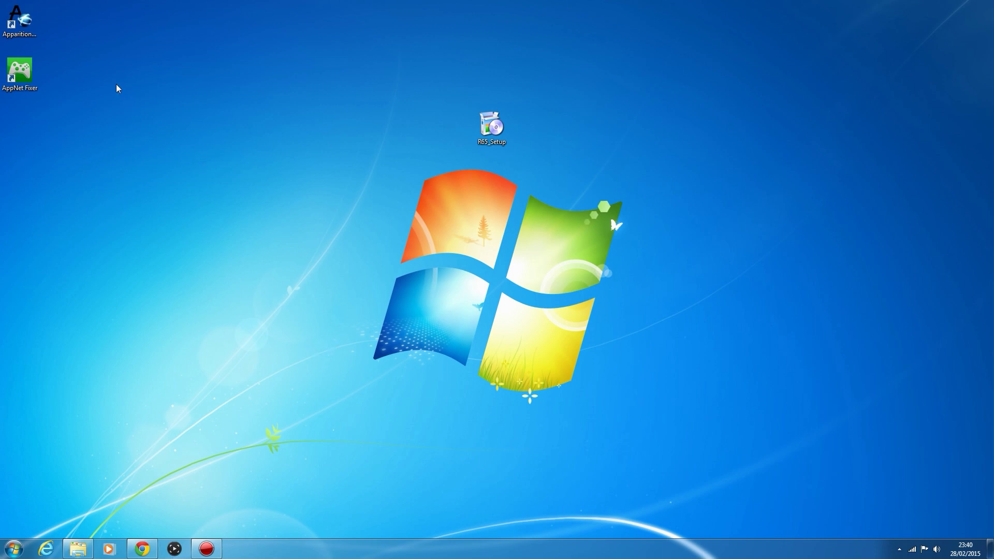
double_click(19, 20)
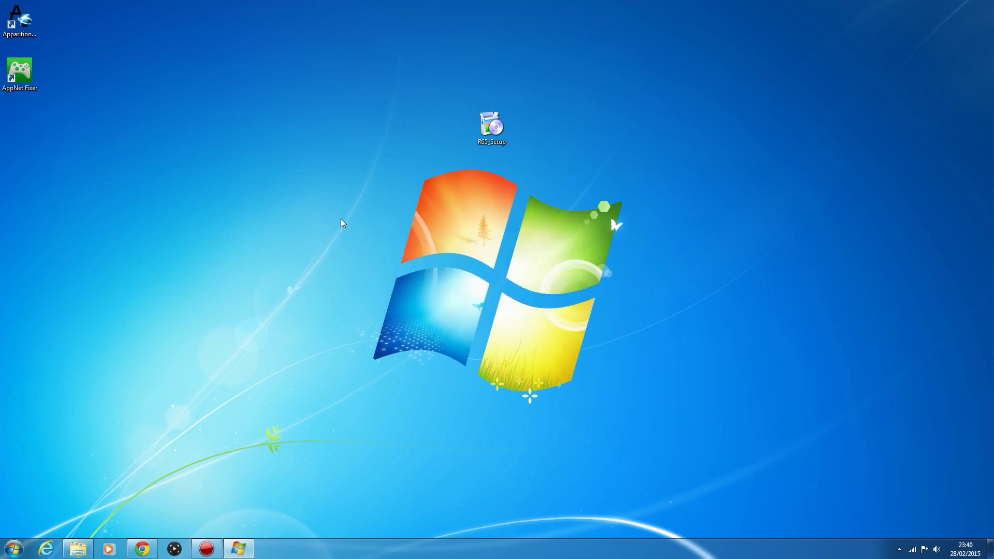
drag(417, 122, 446, 151)
- Log in with the account username and password, Auto Login on, and connect to the console
click(367, 193)
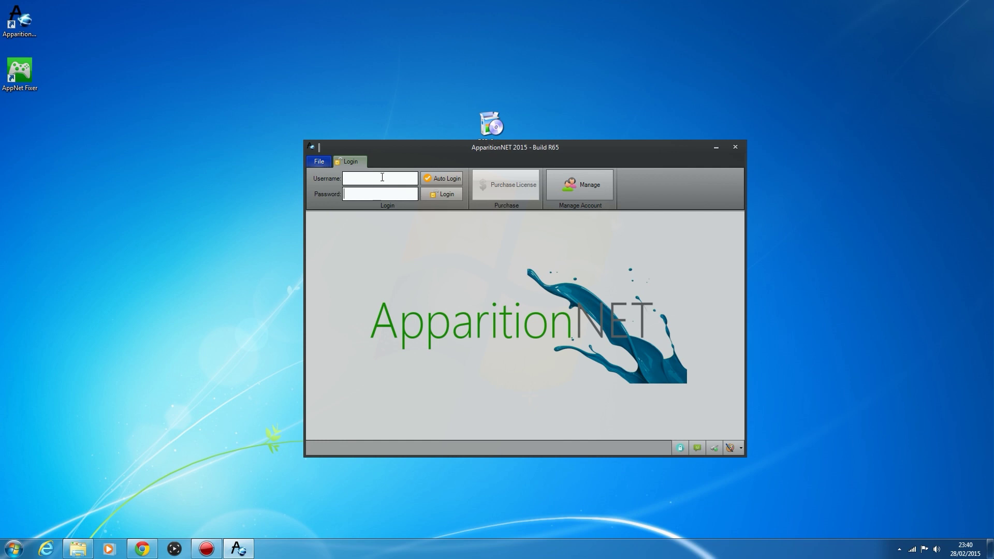
click(383, 177)
text(MODDEDWARFARE)
key(Tab)
text(••••••)
click(439, 177)
click(449, 194)
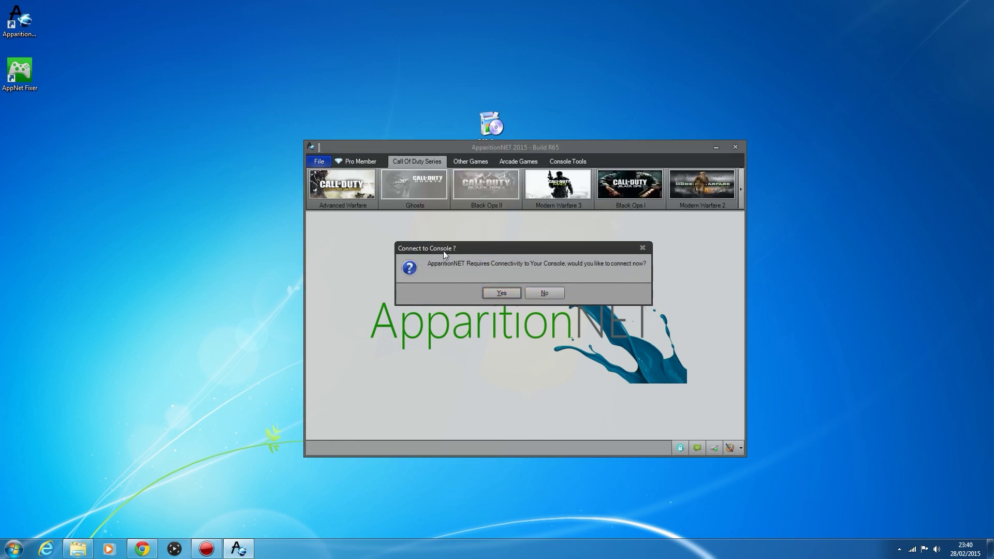
click(510, 292)
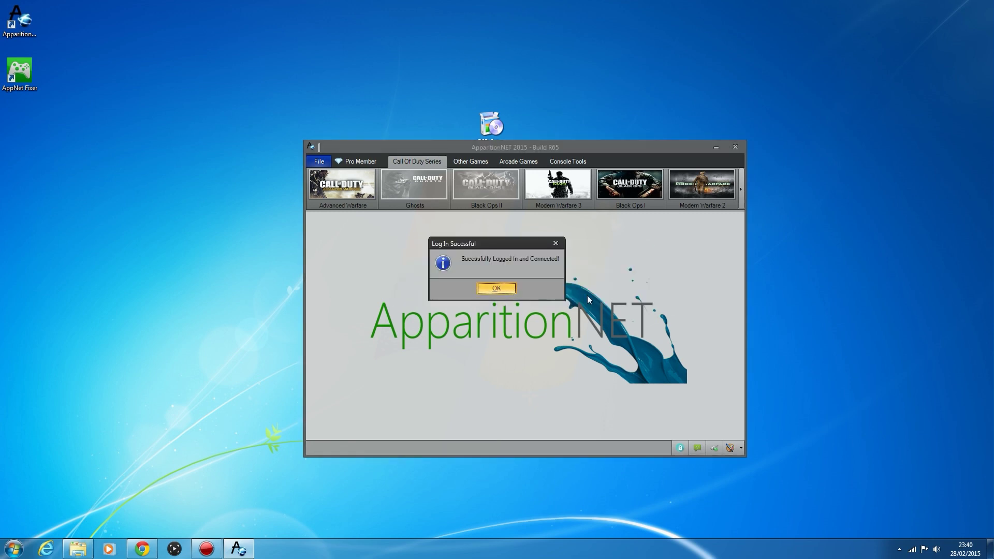
click(478, 289)
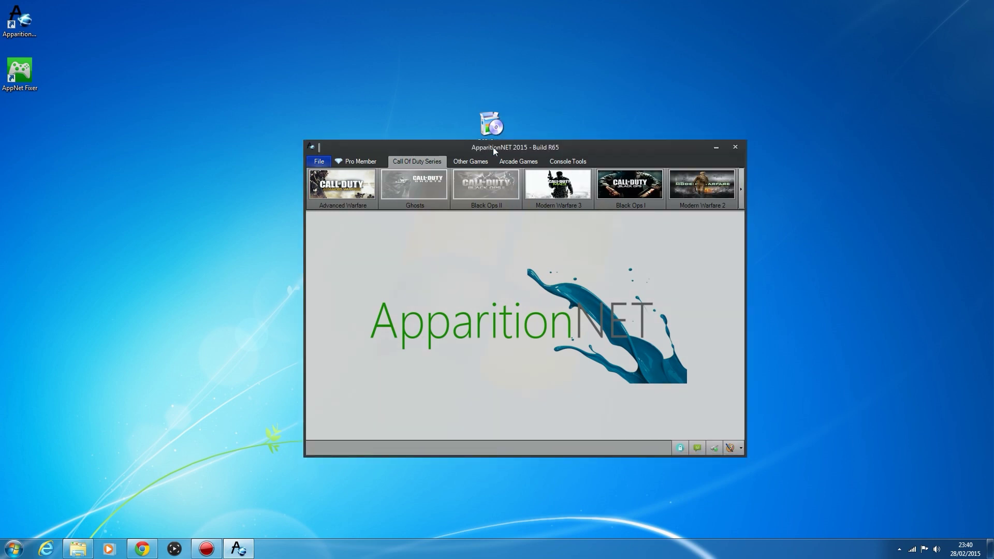
- Browse the Call Of Duty, Other Games and Arcade Games title lists
drag(495, 147, 499, 152)
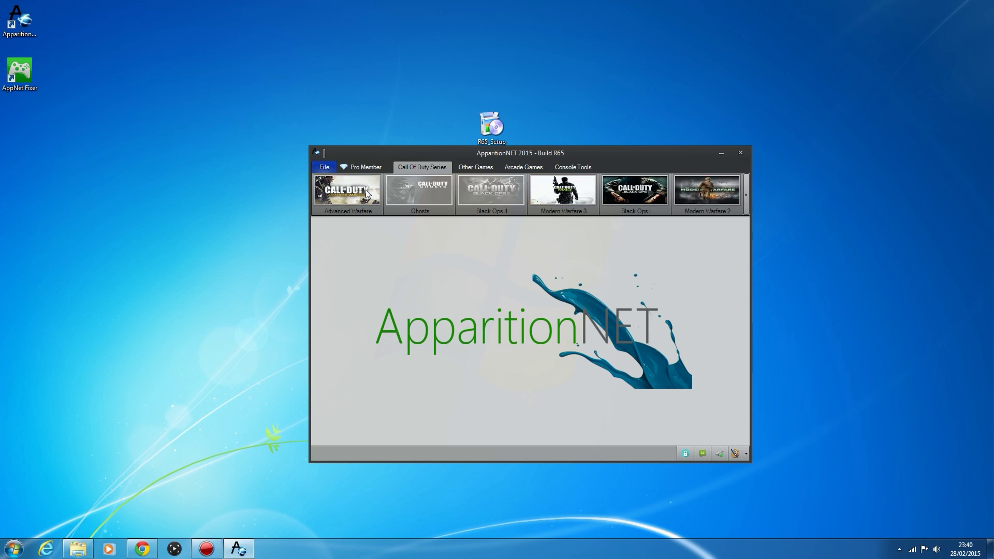
click(746, 192)
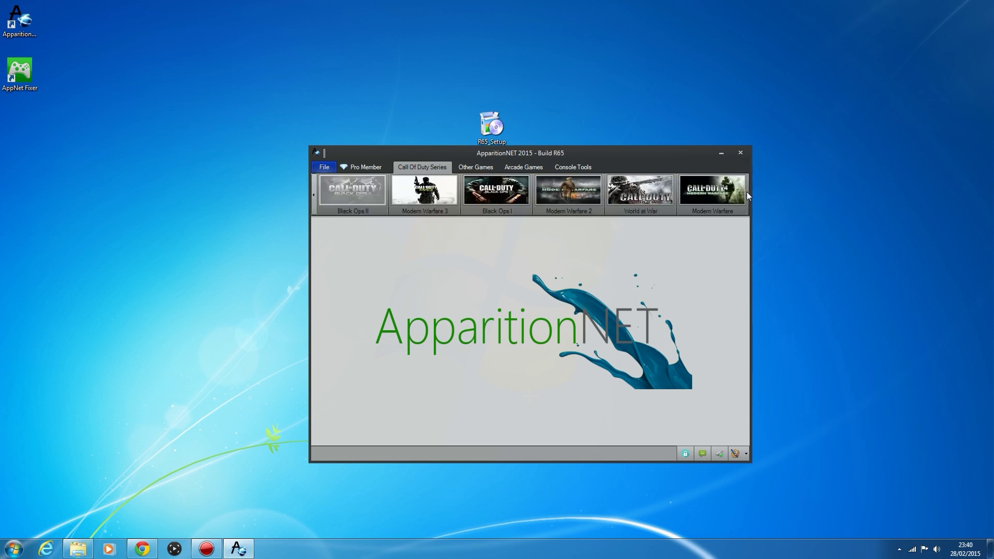
click(315, 193)
click(481, 168)
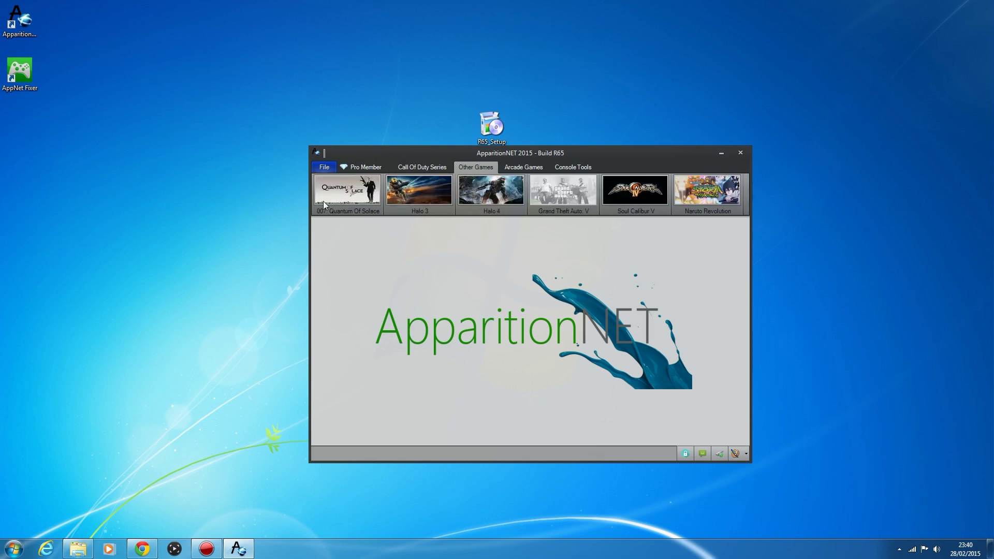
click(524, 167)
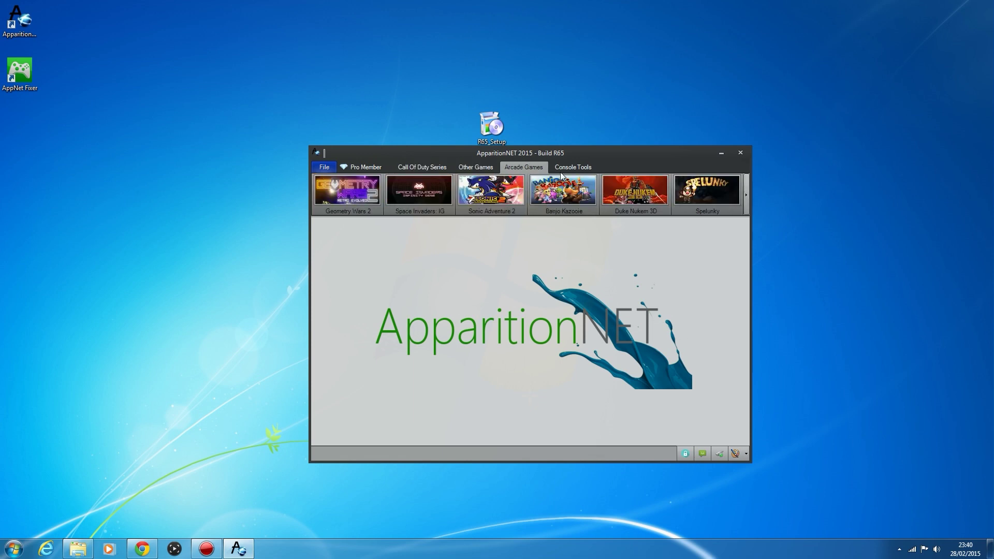
click(745, 182)
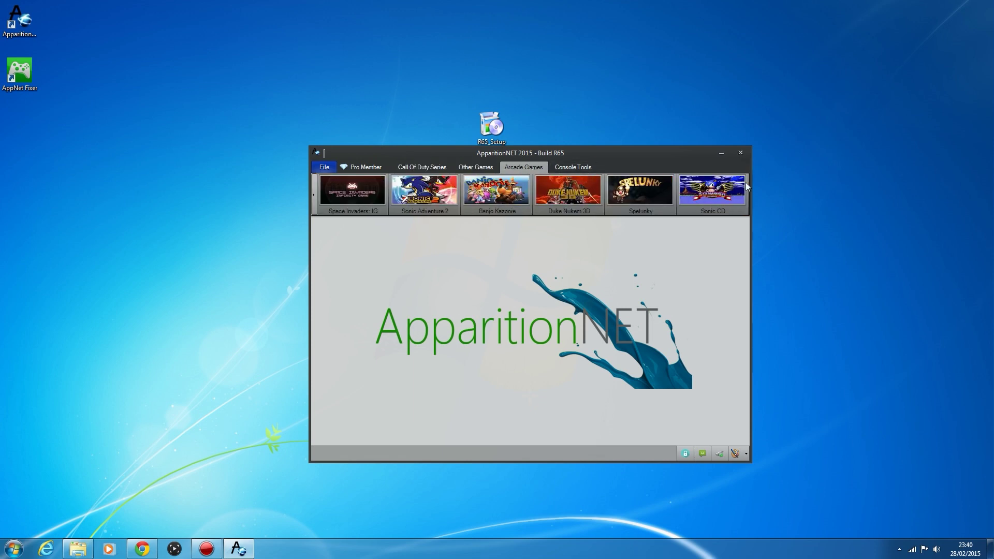
- View Console Tools, go to the Pro Member page, and open the main side panel
click(572, 167)
click(365, 169)
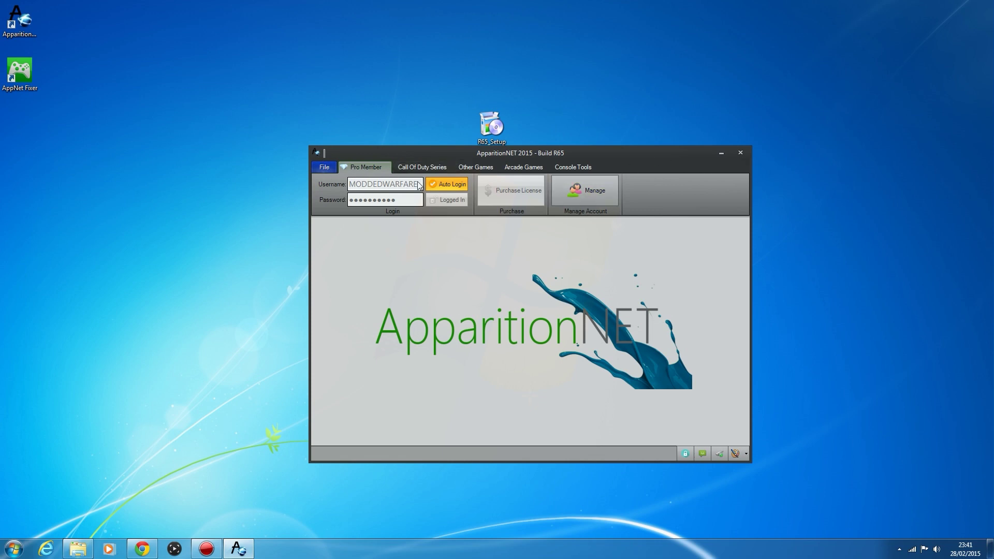
drag(457, 153, 457, 165)
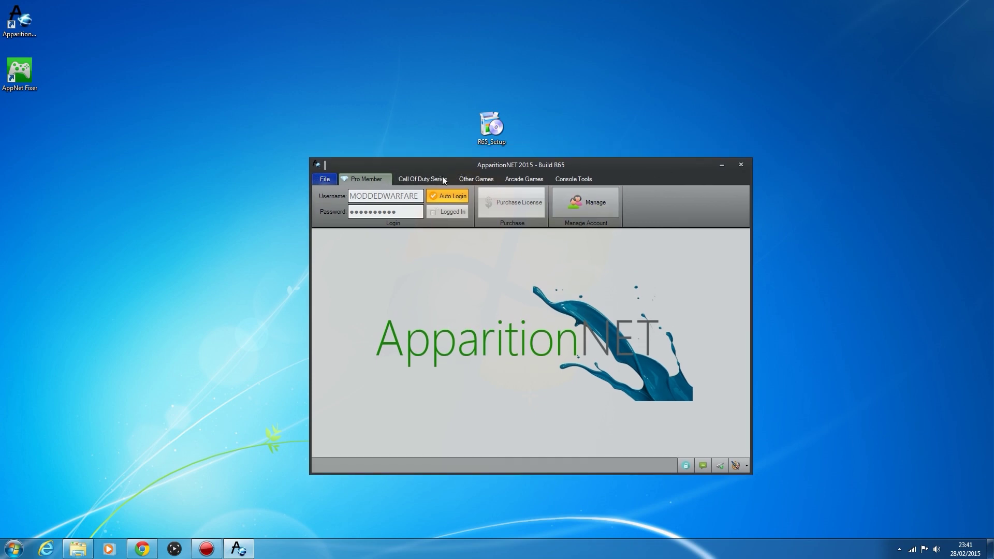
click(325, 180)
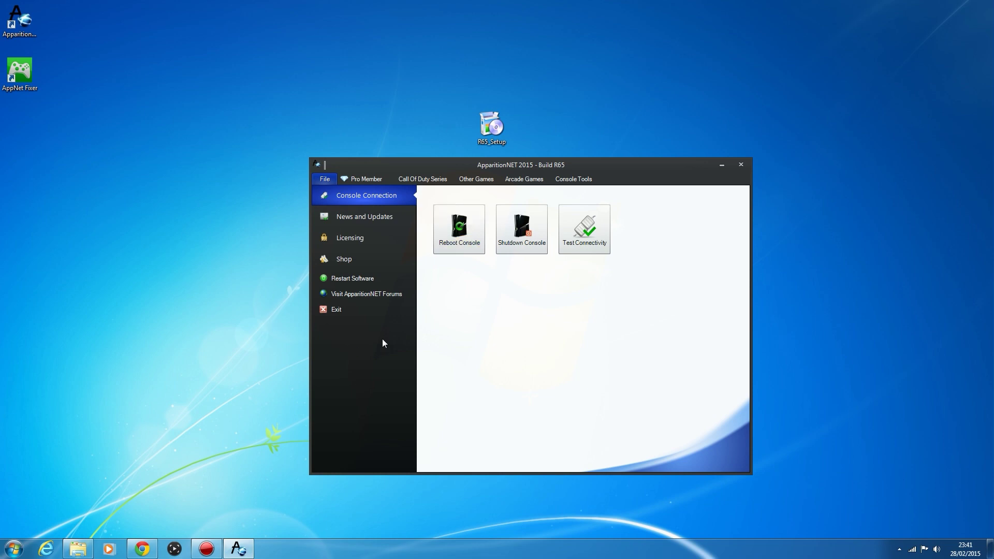
click(355, 219)
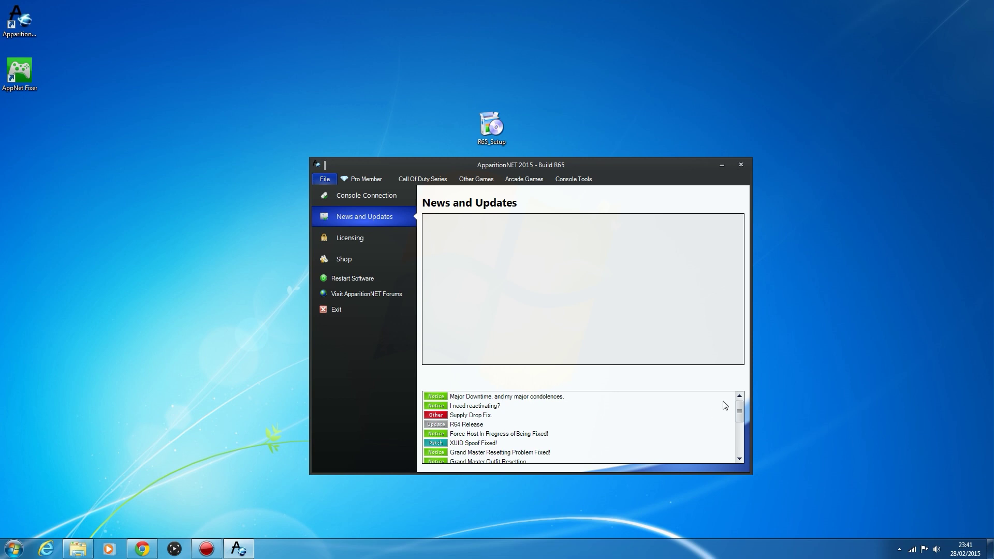
mouse_move(742, 408)
mouse_down()
mouse_move(746, 448)
mouse_move(740, 398)
mouse_up()
click(358, 236)
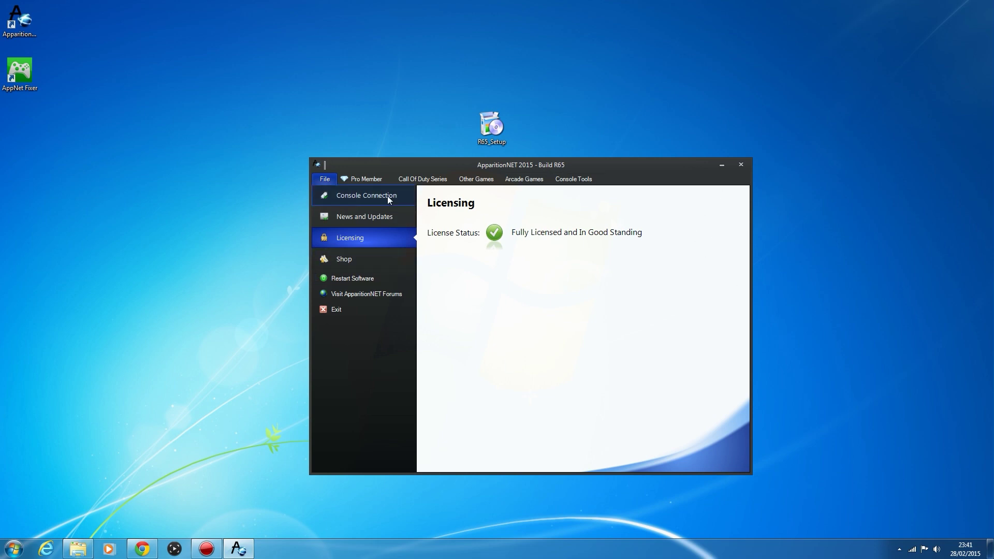
click(344, 259)
drag(546, 161, 492, 163)
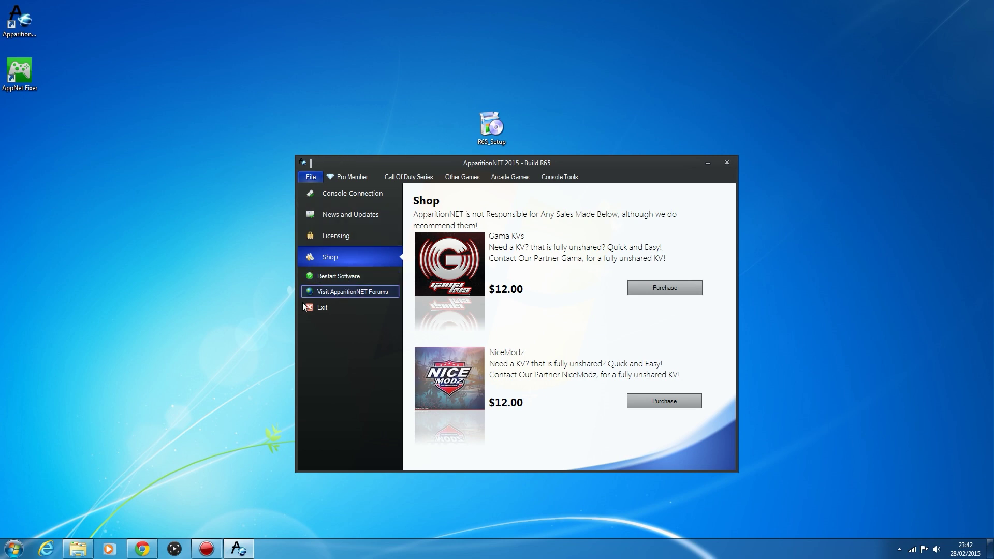
click(317, 195)
click(357, 177)
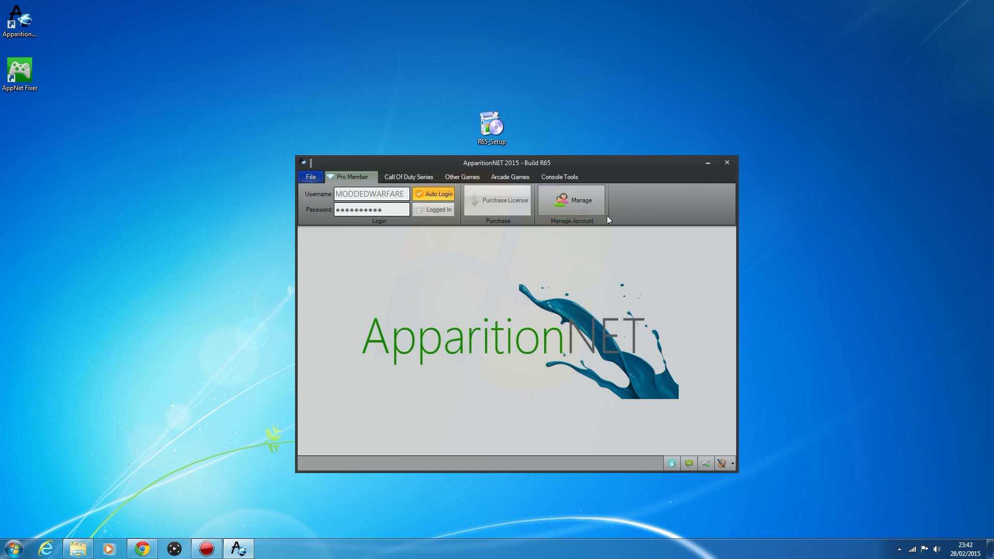
- Sign in to the Manage customer panel with the account username and password
click(572, 202)
scroll(600, 357, down, 1)
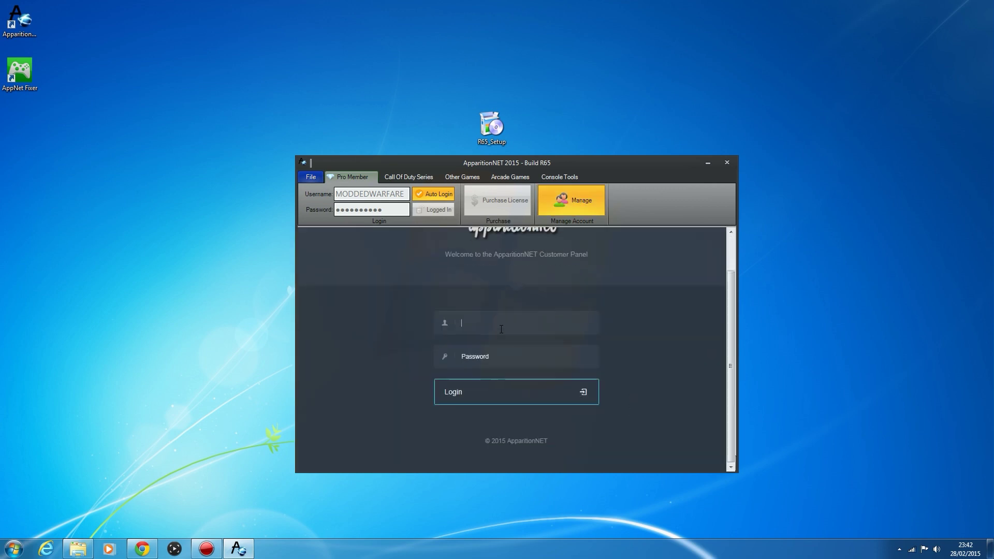
text(MODDEDWARFARE)
click(511, 355)
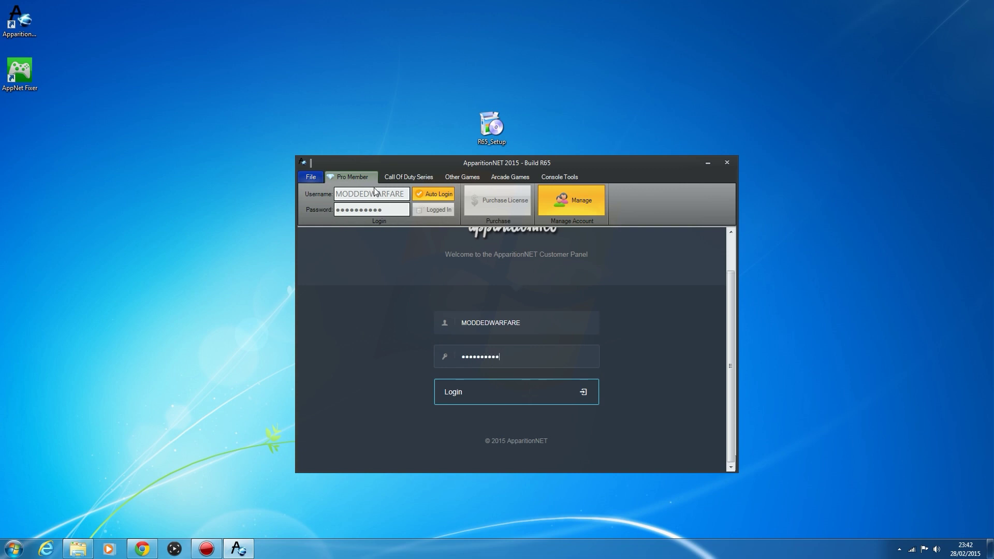
click(512, 388)
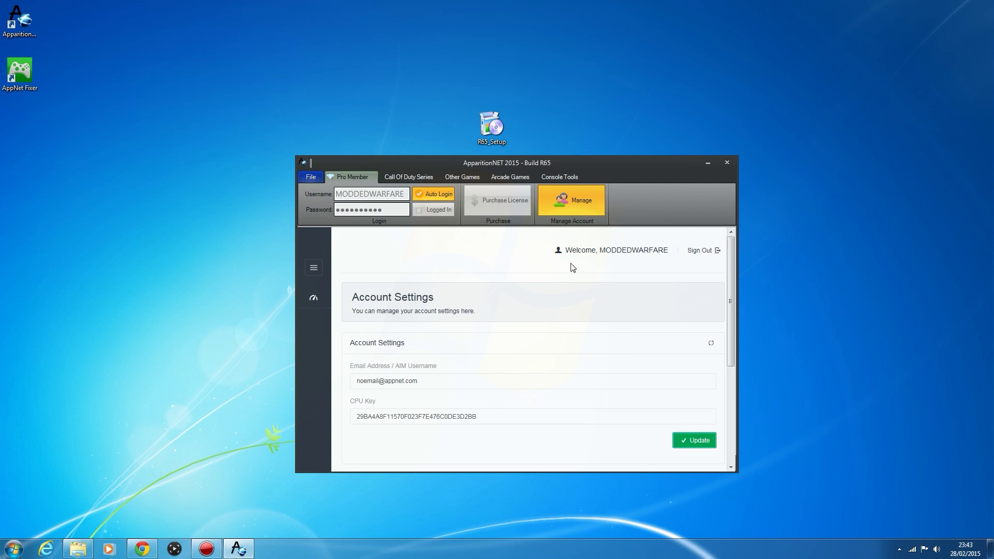
- Scroll through Account Settings, selecting the account e-mail text, down to the CPU Key
scroll(732, 270, down, 1)
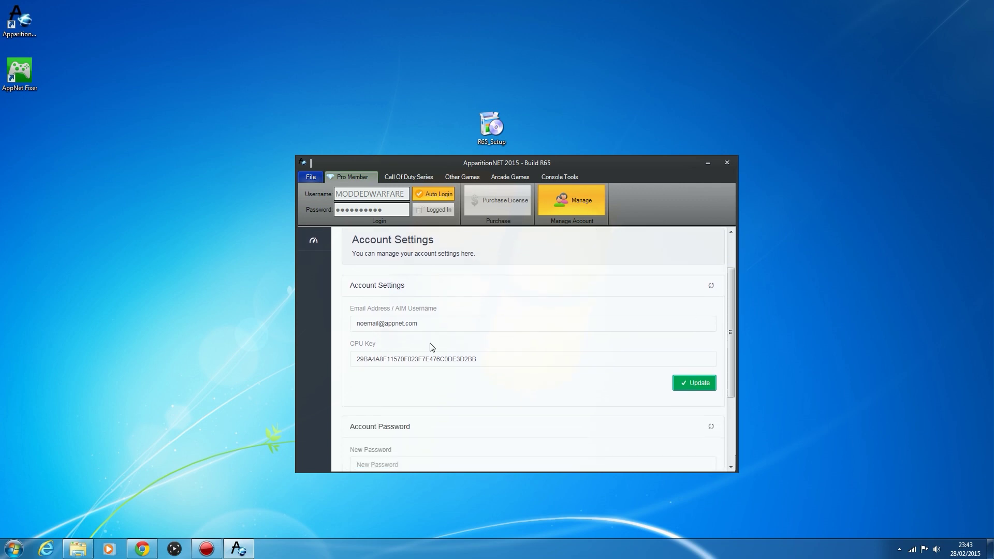
drag(430, 322, 321, 329)
drag(439, 318, 331, 326)
drag(438, 324, 272, 331)
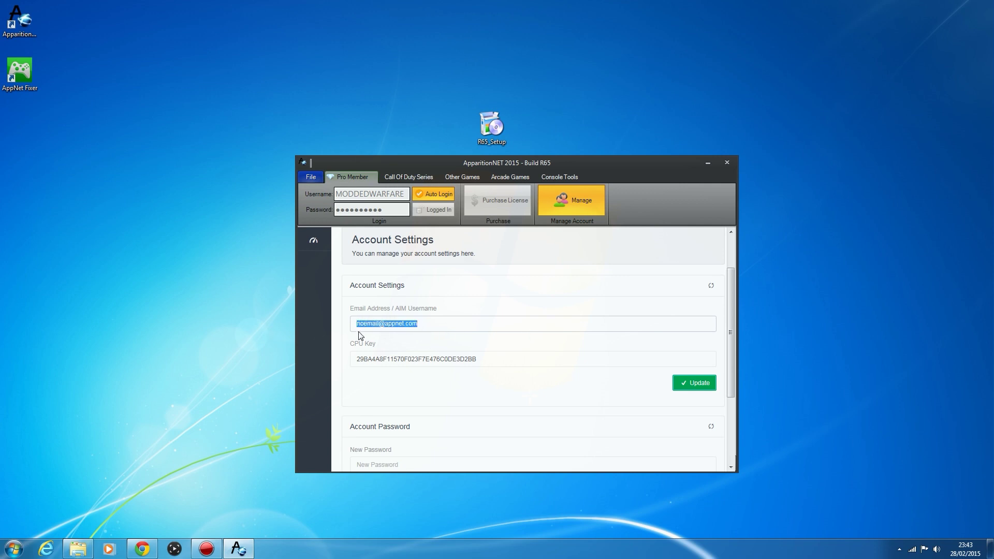
scroll(558, 329, down, 1)
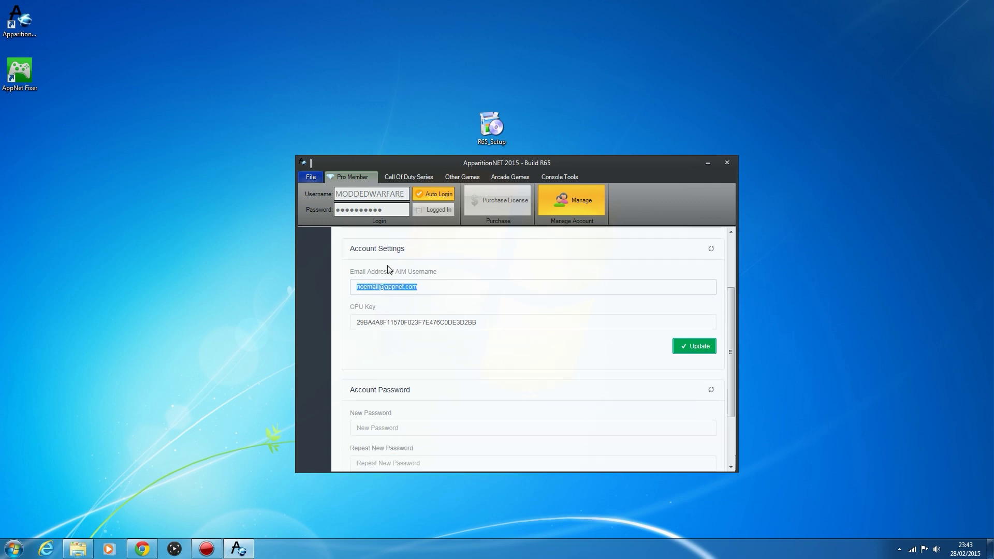
drag(394, 271, 461, 274)
scroll(475, 292, up, 3)
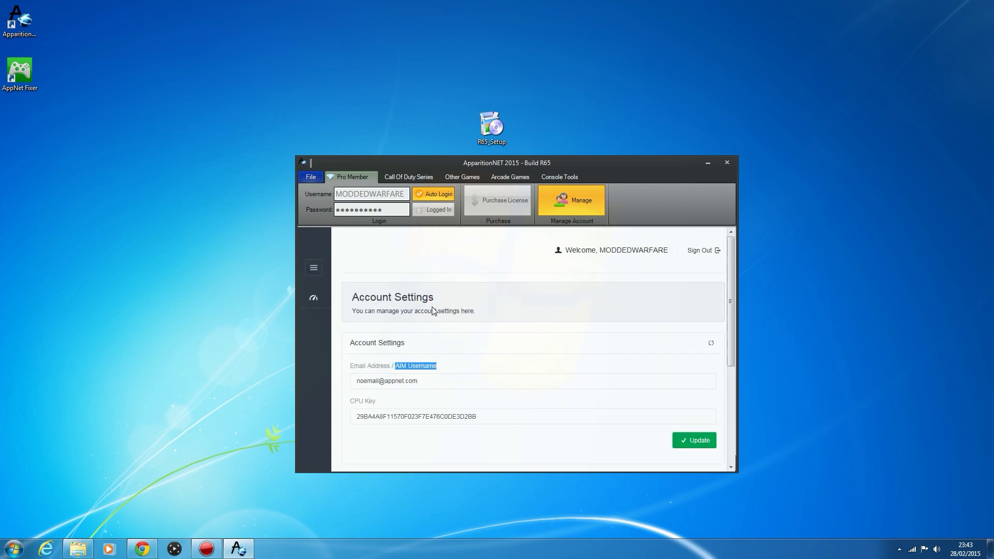
triple_click(459, 382)
scroll(460, 388, down, 3)
scroll(433, 277, up, 3)
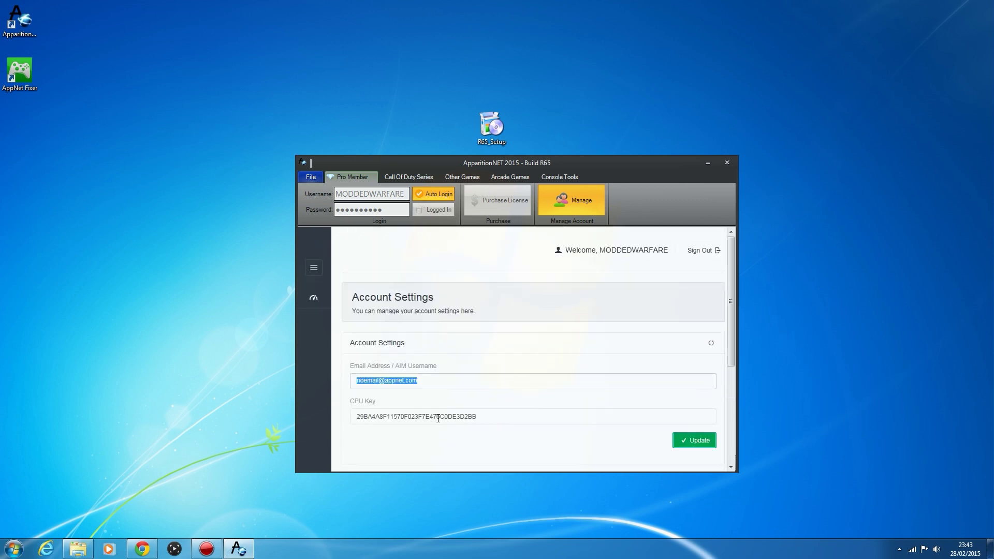
scroll(569, 417, down, 2)
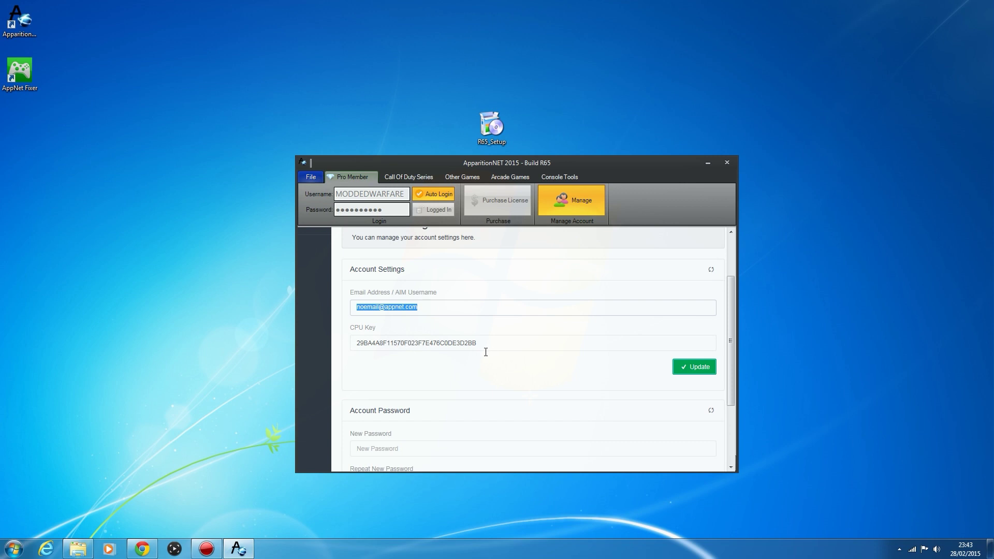
drag(511, 343, 373, 352)
scroll(628, 325, down, 2)
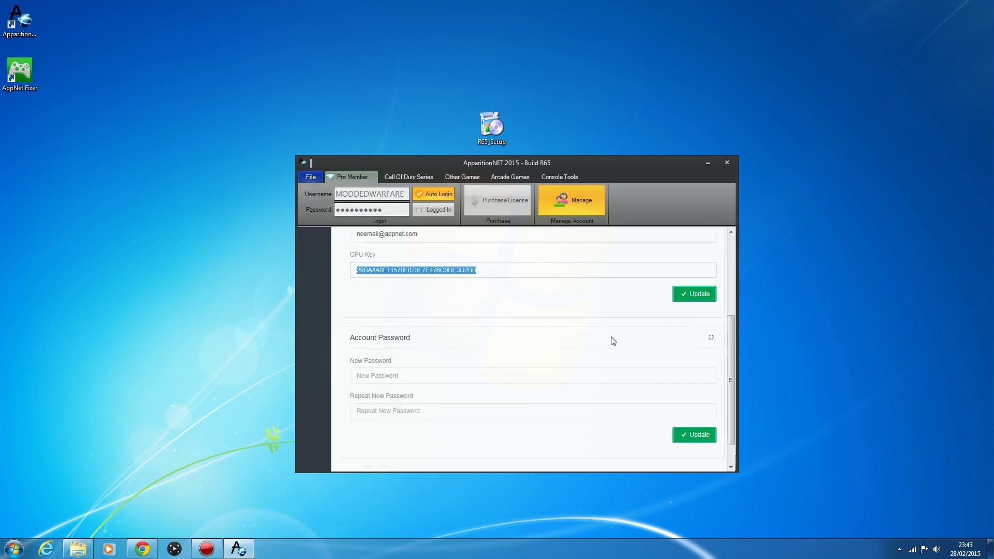
scroll(600, 396, down, 1)
scroll(584, 368, up, 1)
scroll(594, 344, down, 1)
- Move between the new password and repeat password fields in Account Settings
click(455, 349)
click(455, 377)
click(454, 345)
click(455, 378)
click(450, 343)
click(455, 378)
click(451, 346)
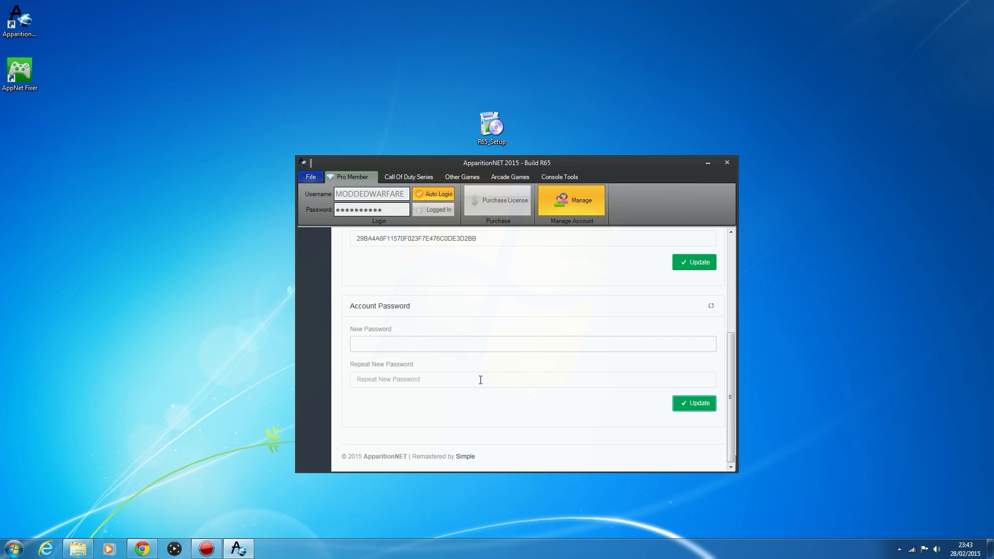